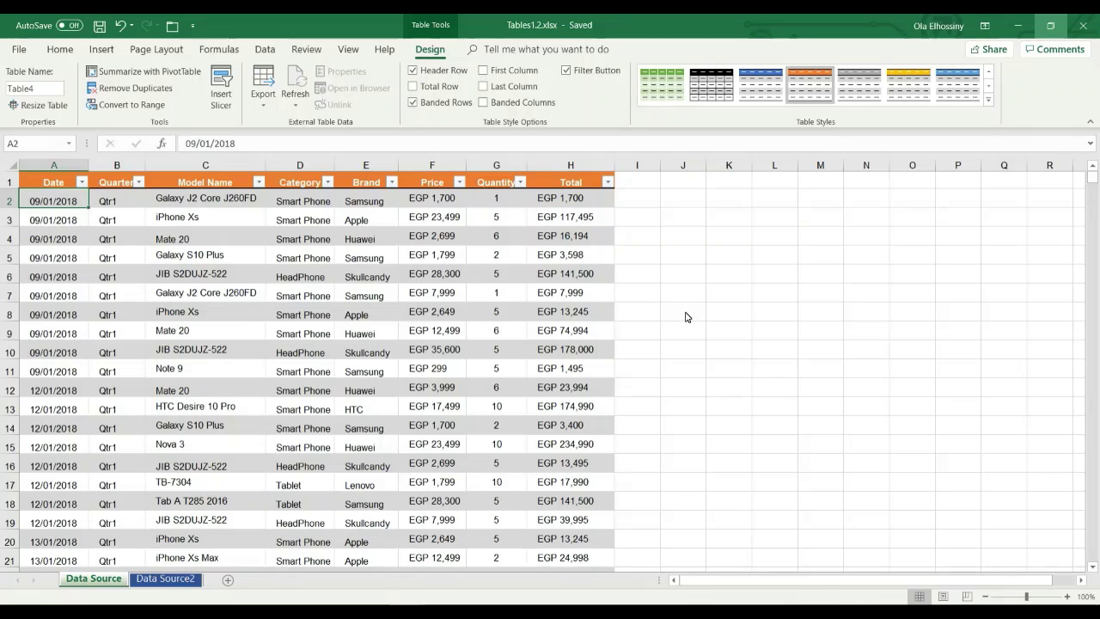
Step: Select a cell inside the sales table Table4 and bring up its Table Design settings
{"action": "left_click", "coordinate": [369, 314]}
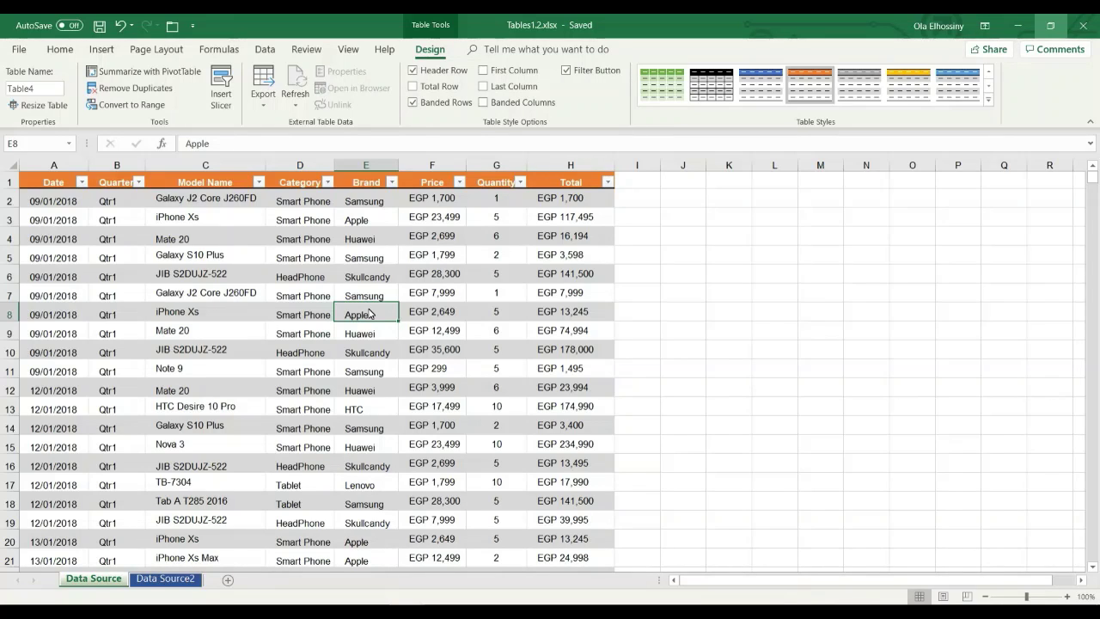
{"action": "left_click", "coordinate": [310, 242]}
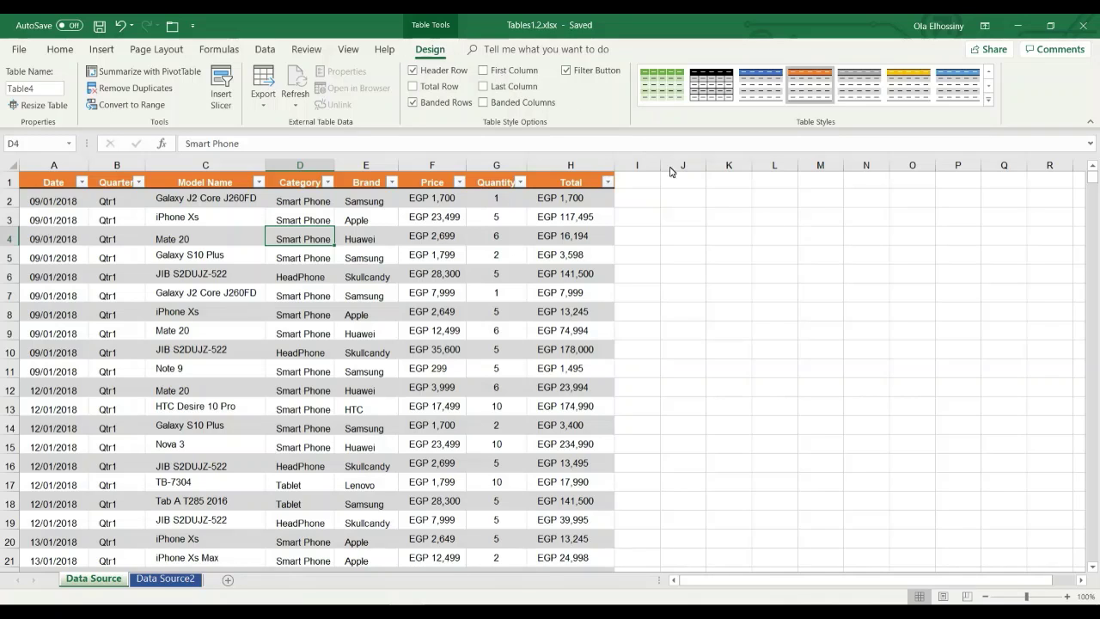
{"action": "left_click", "coordinate": [887, 227]}
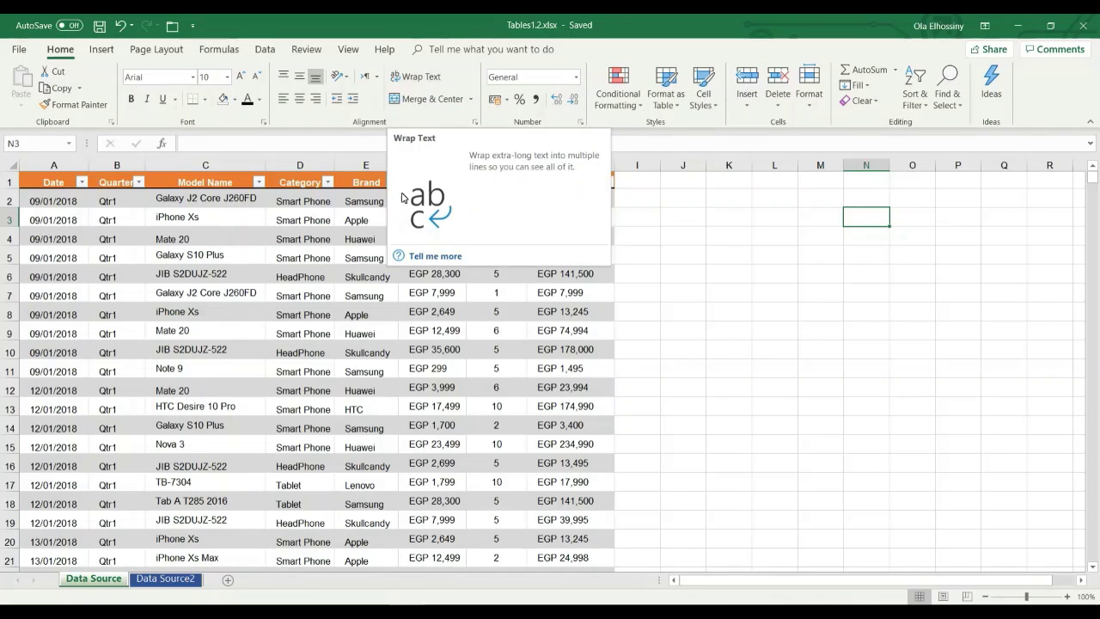
{"action": "left_click", "coordinate": [348, 279]}
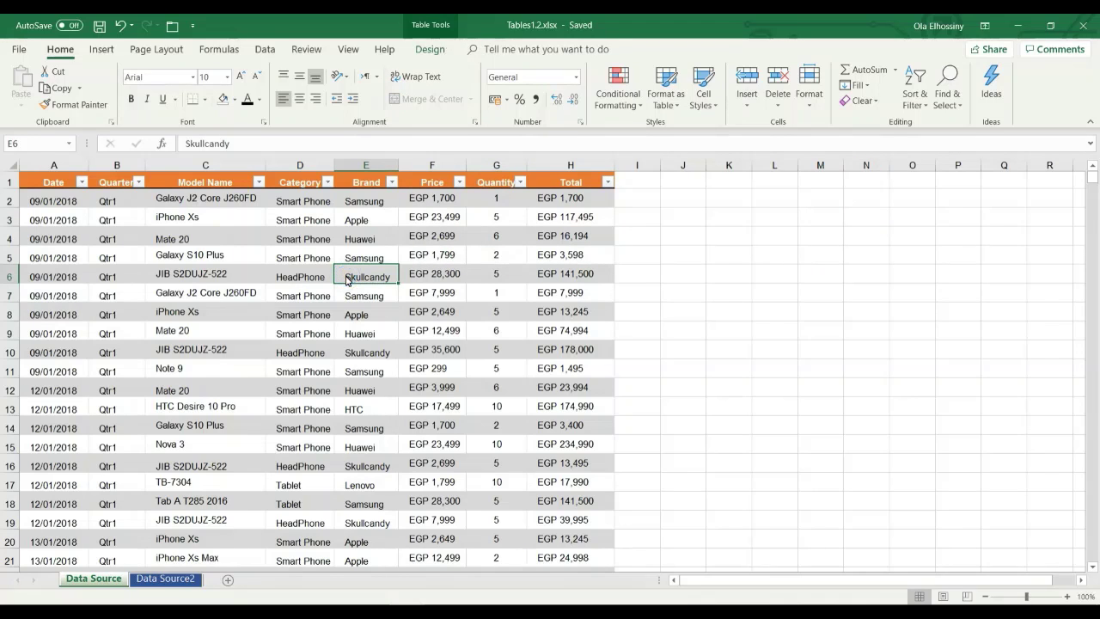
{"action": "left_click", "coordinate": [430, 52]}
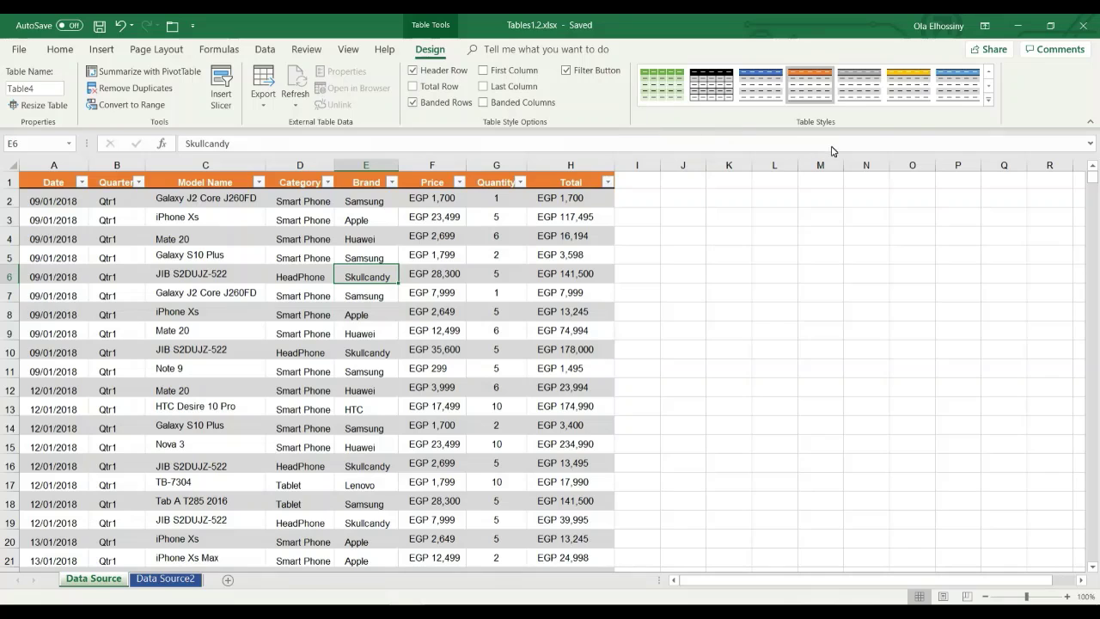
{"action": "left_click", "coordinate": [991, 102]}
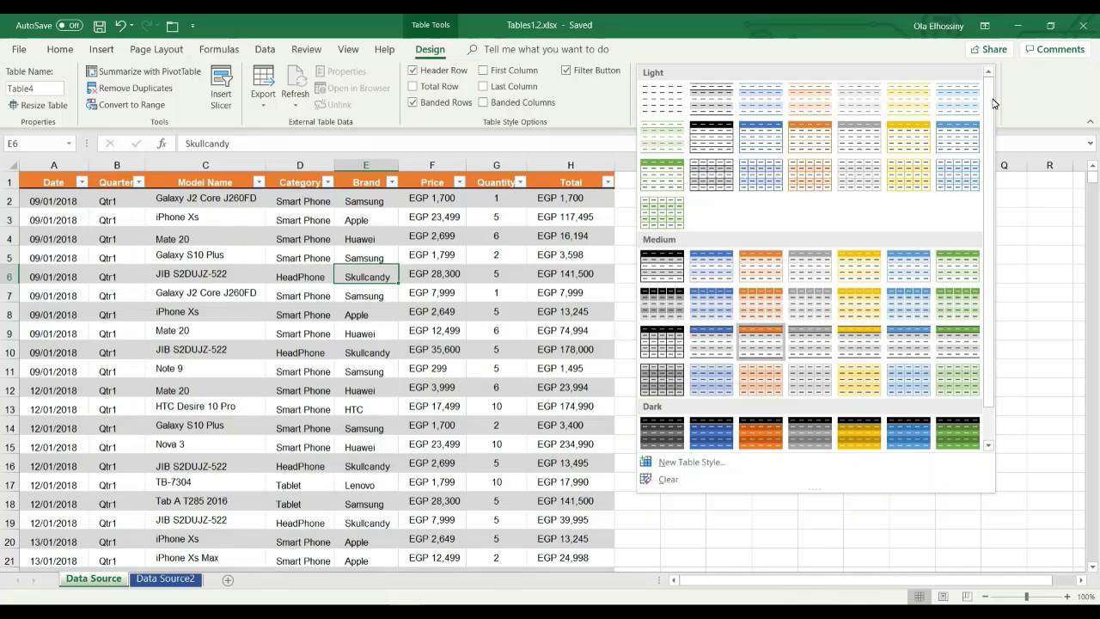
{"action": "scroll", "coordinate": [990, 101], "scroll_direction": "down", "scroll_amount": 1}
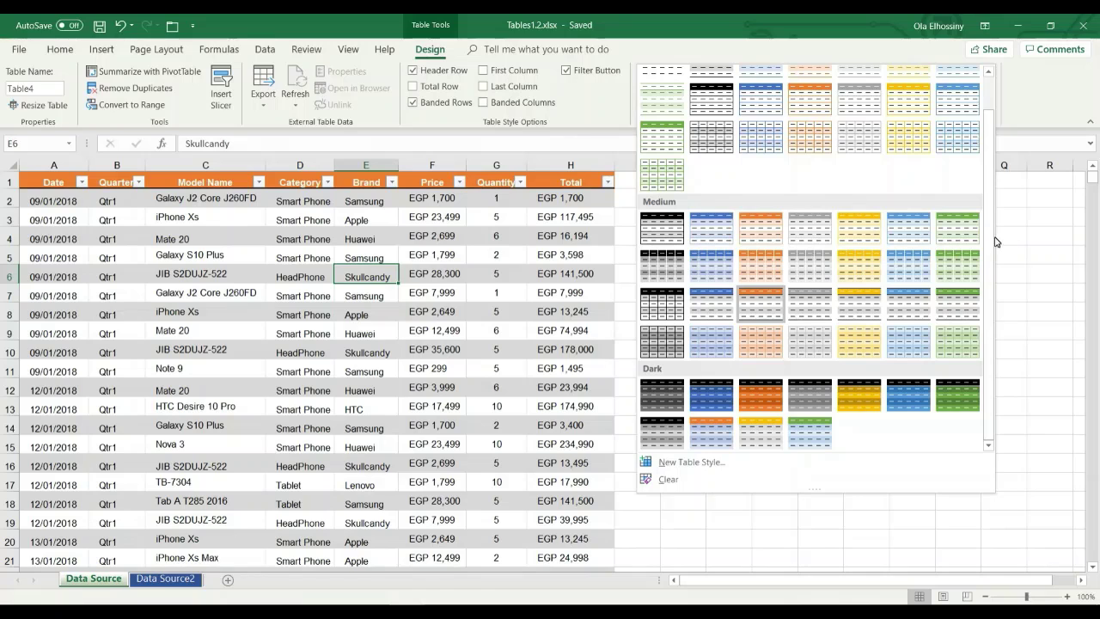
{"action": "left_click_drag", "start_coordinate": [992, 241], "coordinate": [989, 158]}
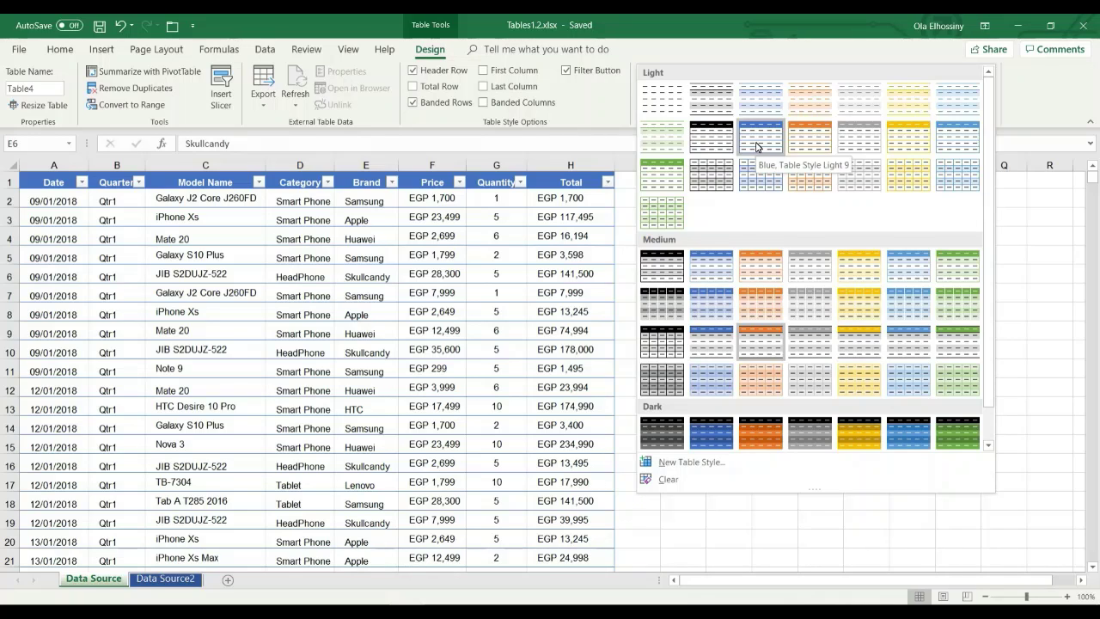
{"action": "key", "text": "Escape"}
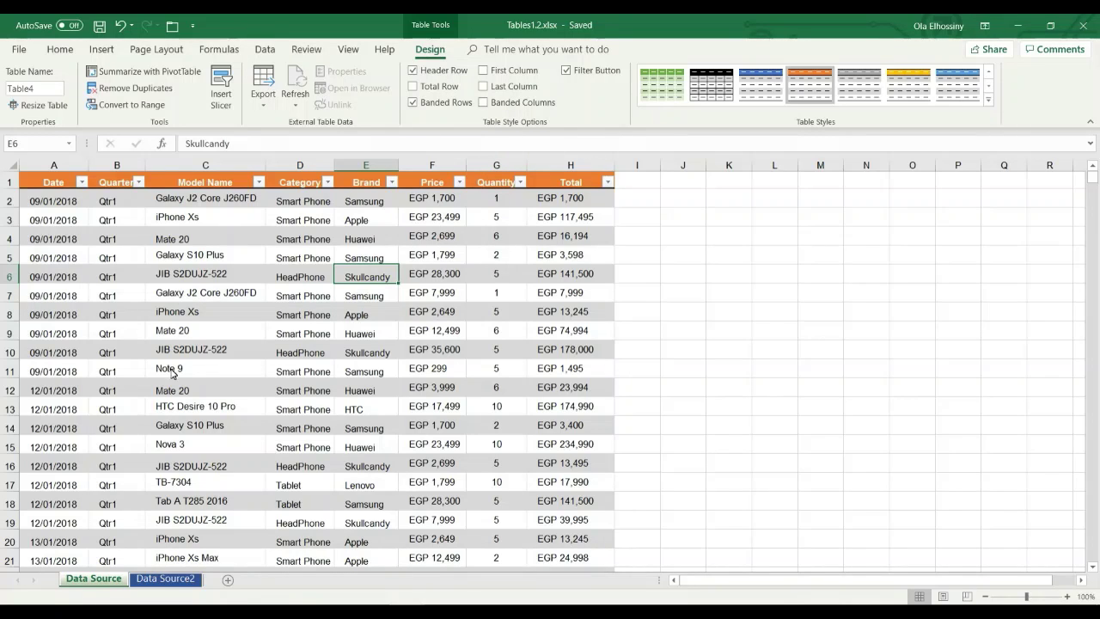
{"action": "left_click", "coordinate": [484, 71]}
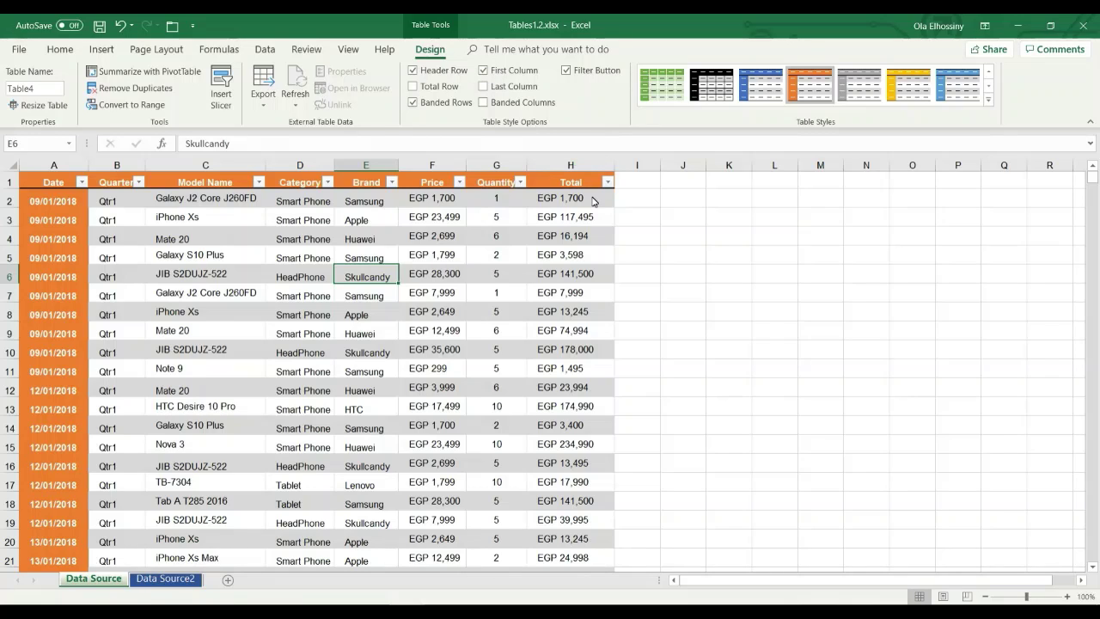
{"action": "left_click", "coordinate": [484, 87]}
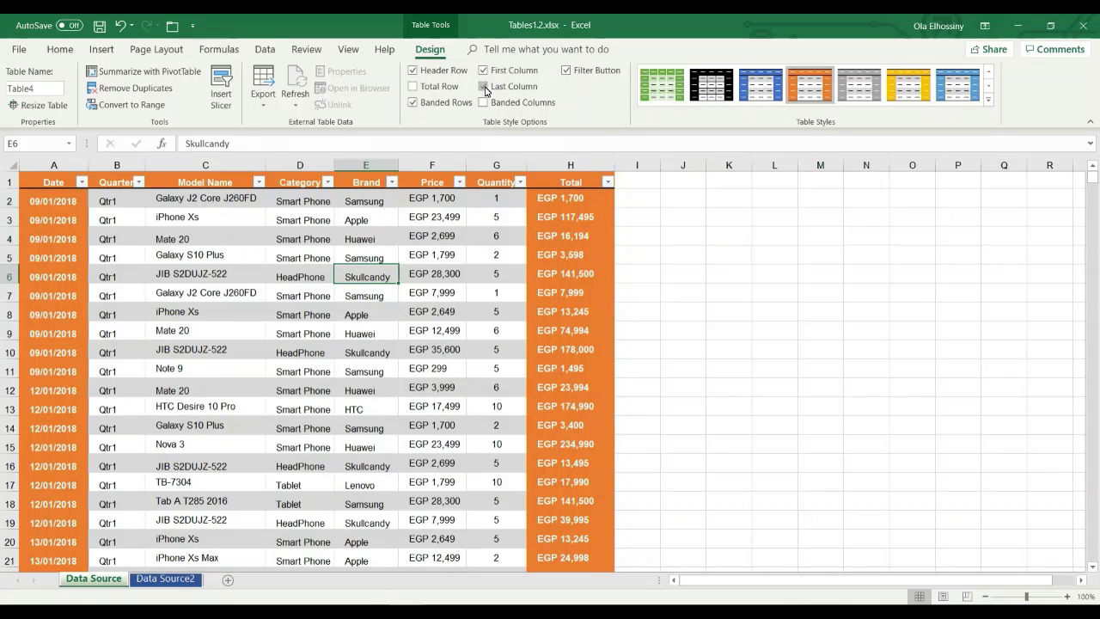
{"action": "left_click", "coordinate": [484, 86]}
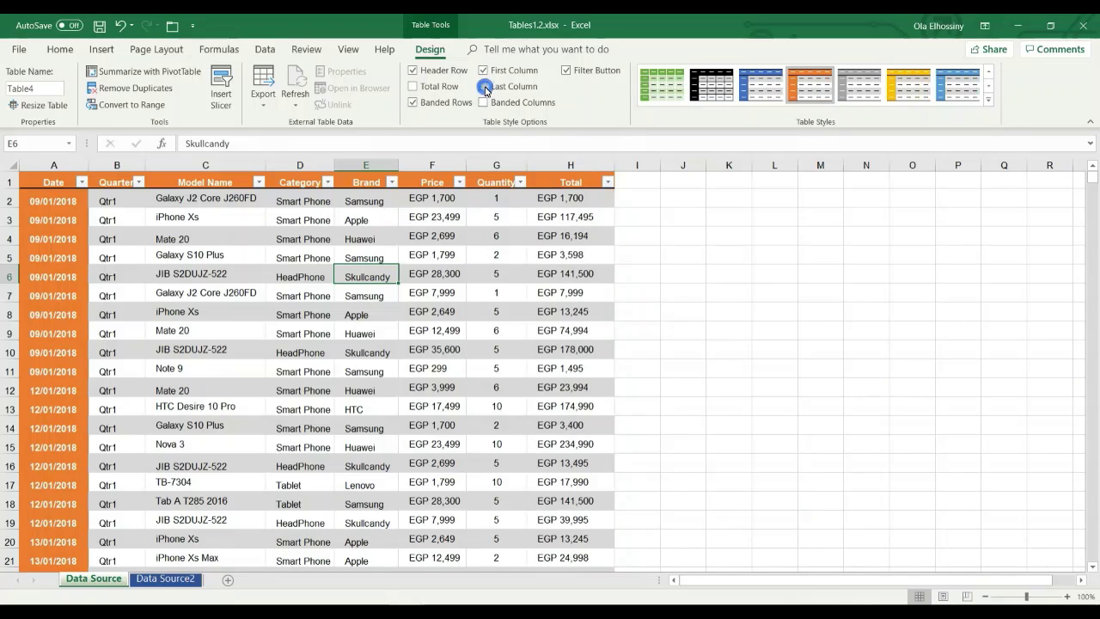
{"action": "left_click", "coordinate": [483, 71]}
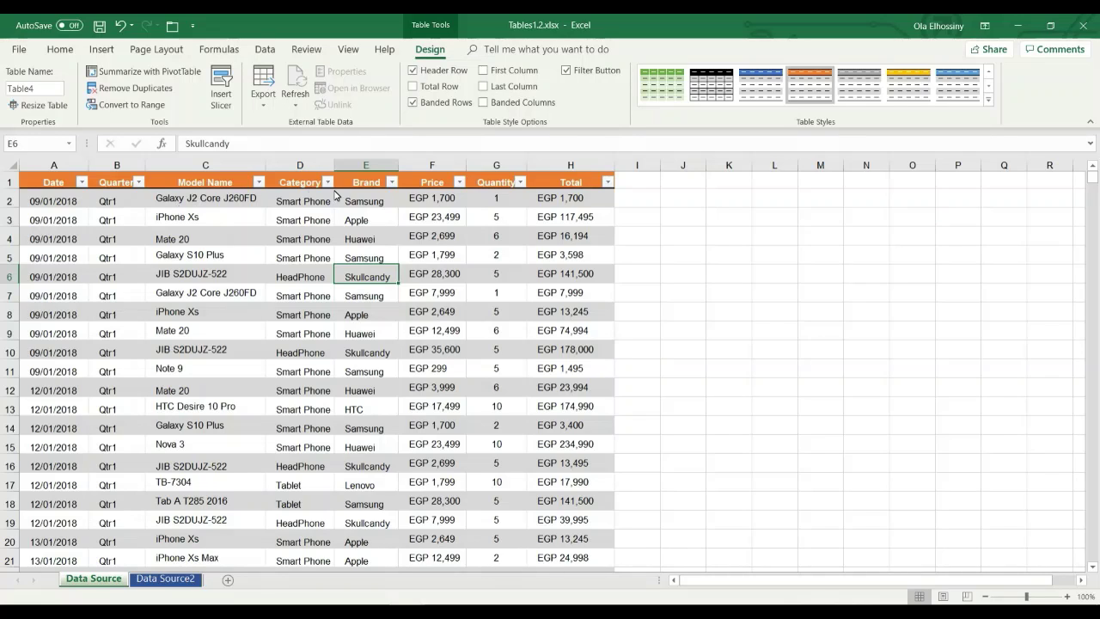
{"action": "left_click", "coordinate": [413, 103]}
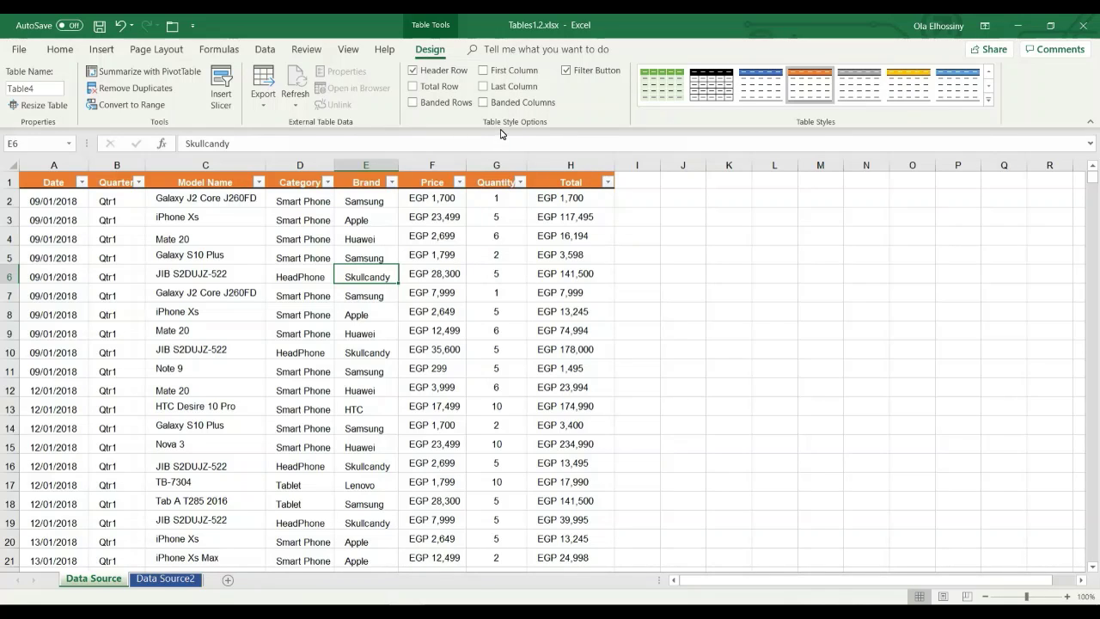
{"action": "left_click", "coordinate": [484, 102]}
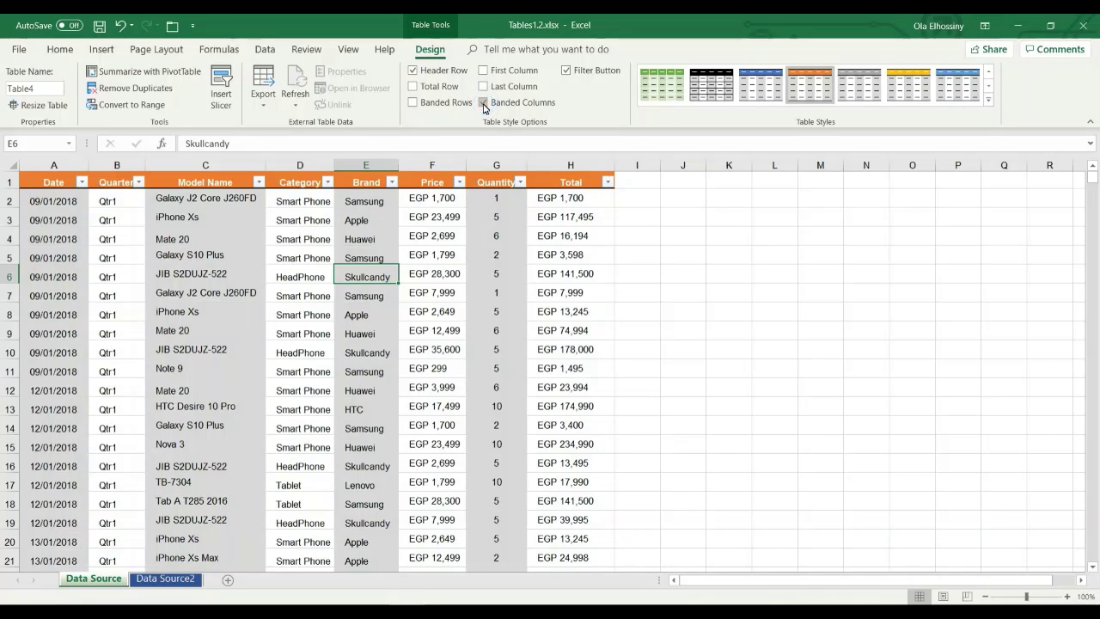
{"action": "left_click", "coordinate": [416, 103]}
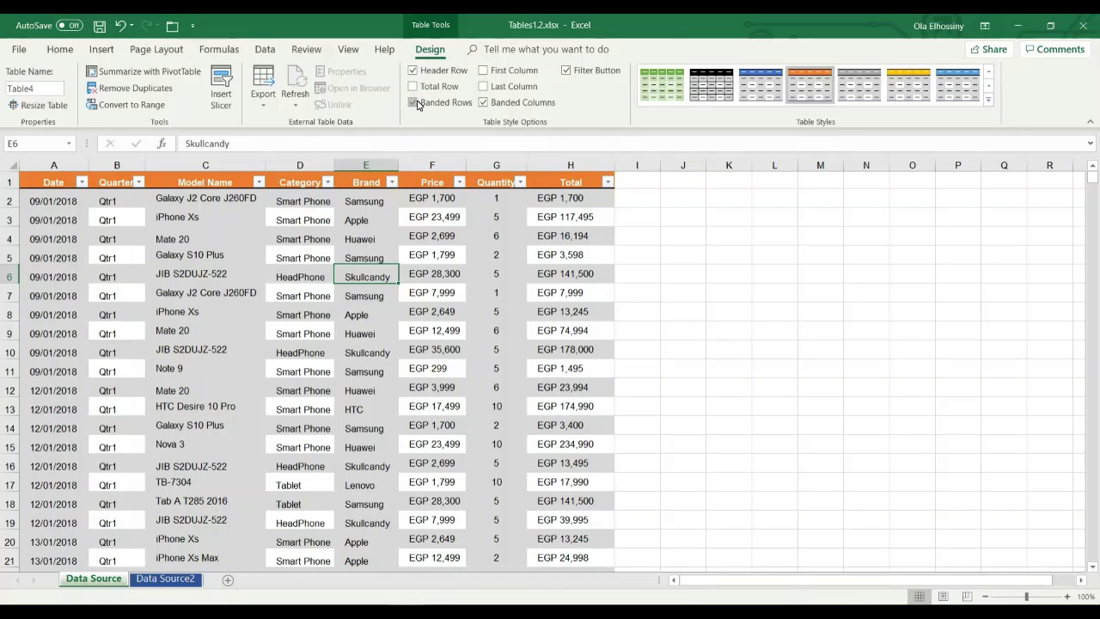
{"action": "left_click", "coordinate": [484, 103]}
{"action": "left_click", "coordinate": [484, 103]}
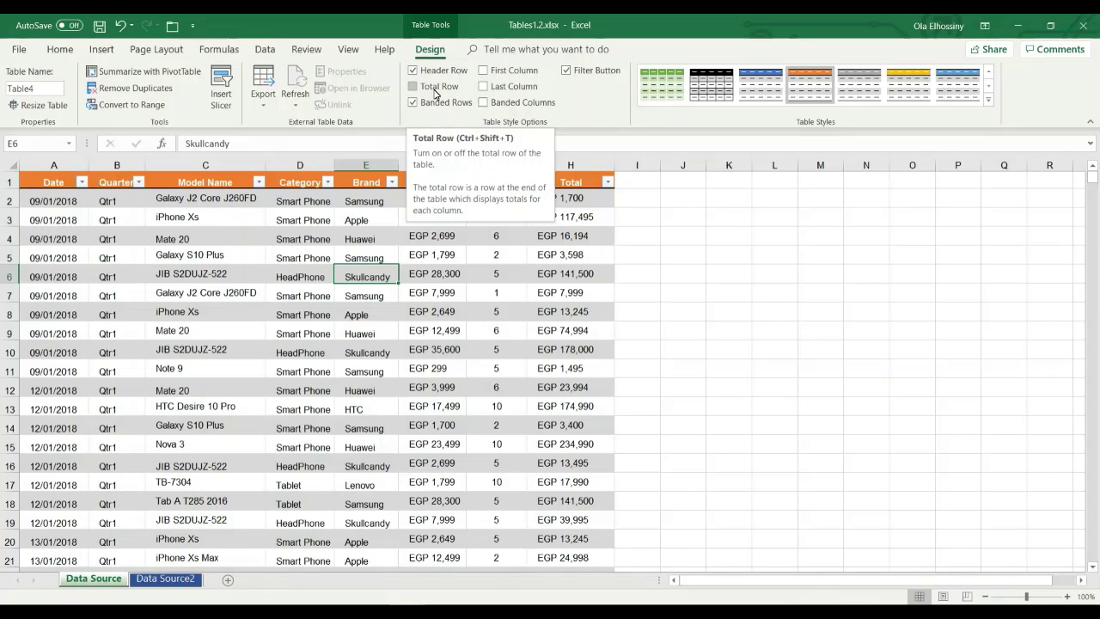
Step: Turn on the table's Total row and set its Quantity cell to Sum, showing 5568
{"action": "left_click", "coordinate": [414, 91]}
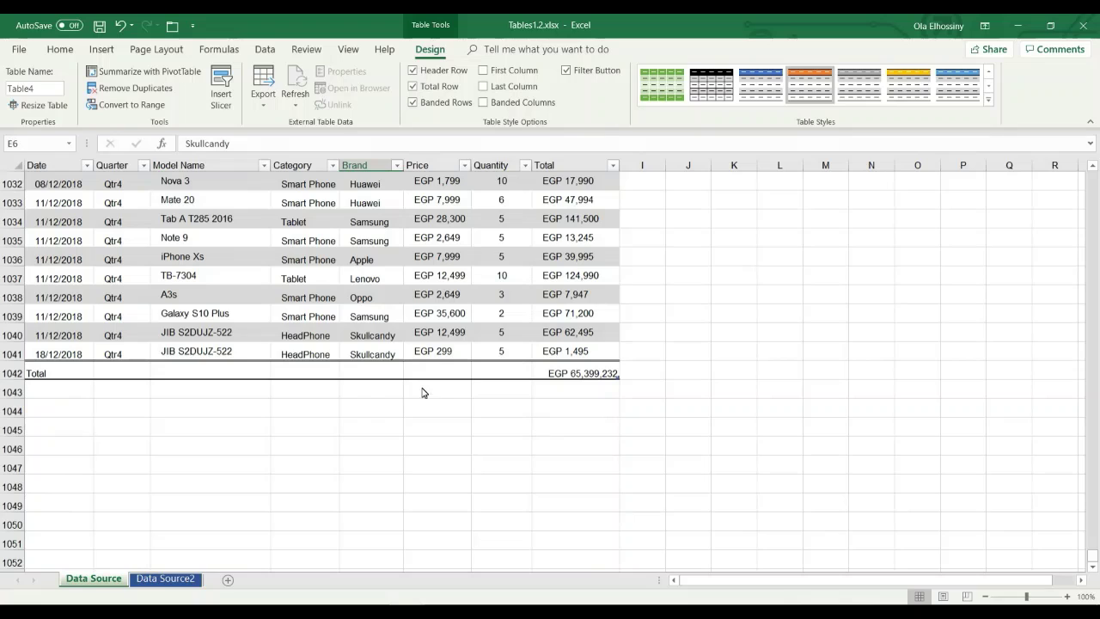
{"action": "left_click", "coordinate": [504, 378]}
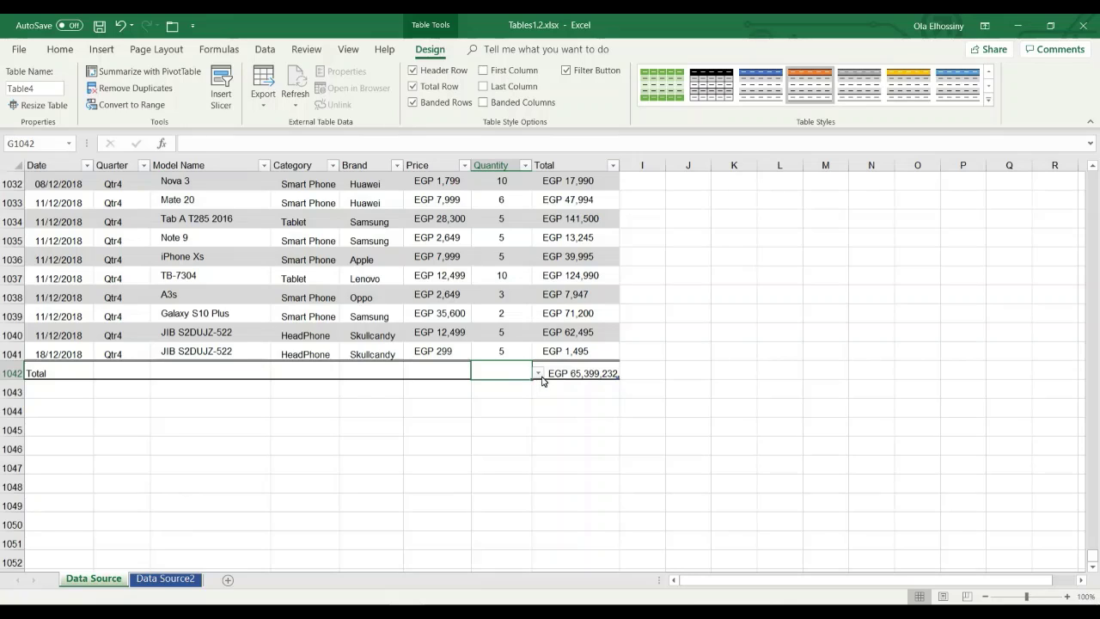
{"action": "left_click", "coordinate": [540, 373]}
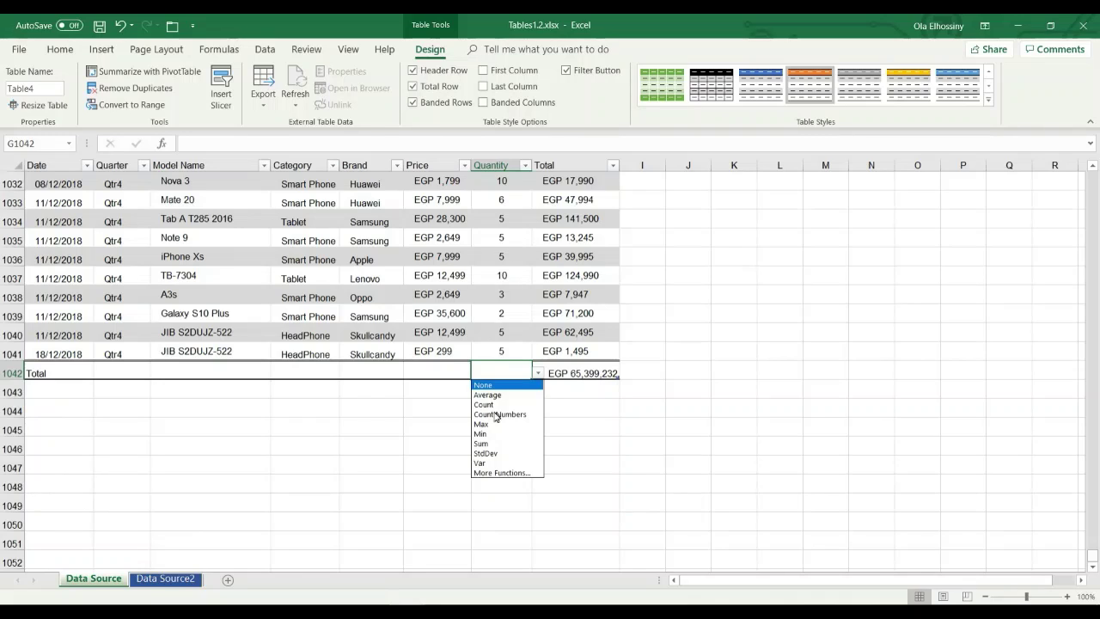
{"action": "left_click", "coordinate": [486, 444]}
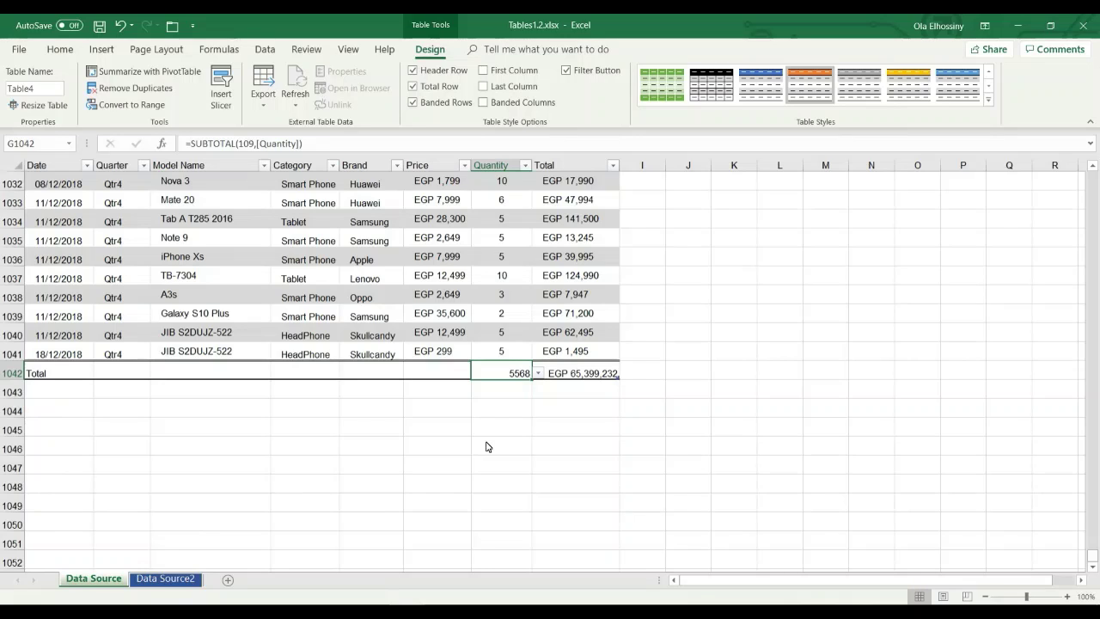
Step: Set the Total row to average Price (EGP 11,565) and count Brand entries (1040)
{"action": "left_click", "coordinate": [444, 373]}
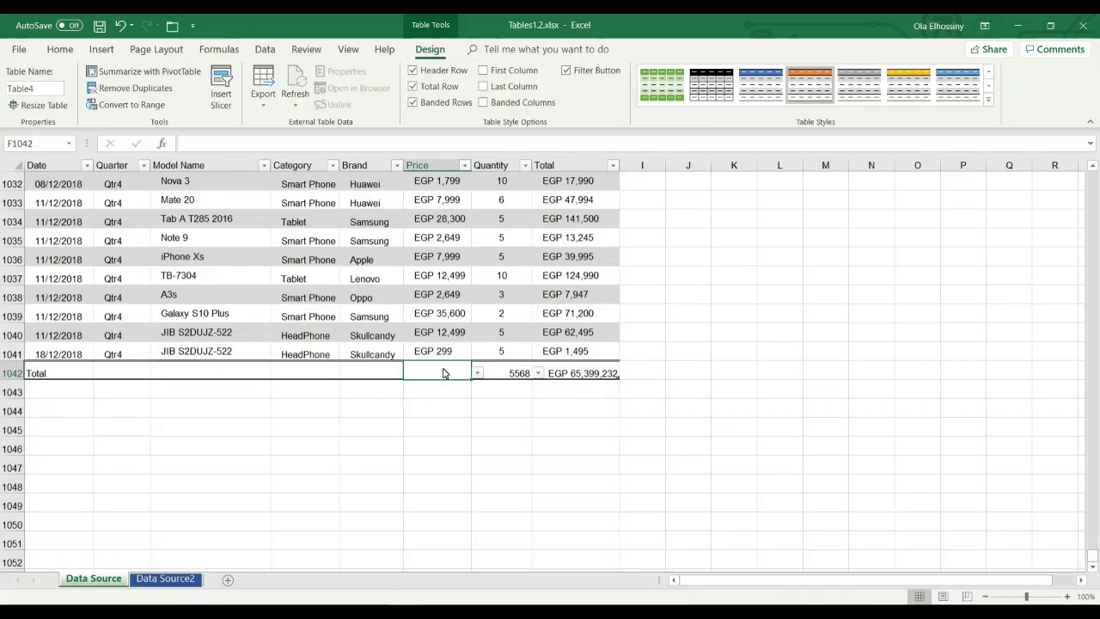
{"action": "left_click", "coordinate": [478, 372]}
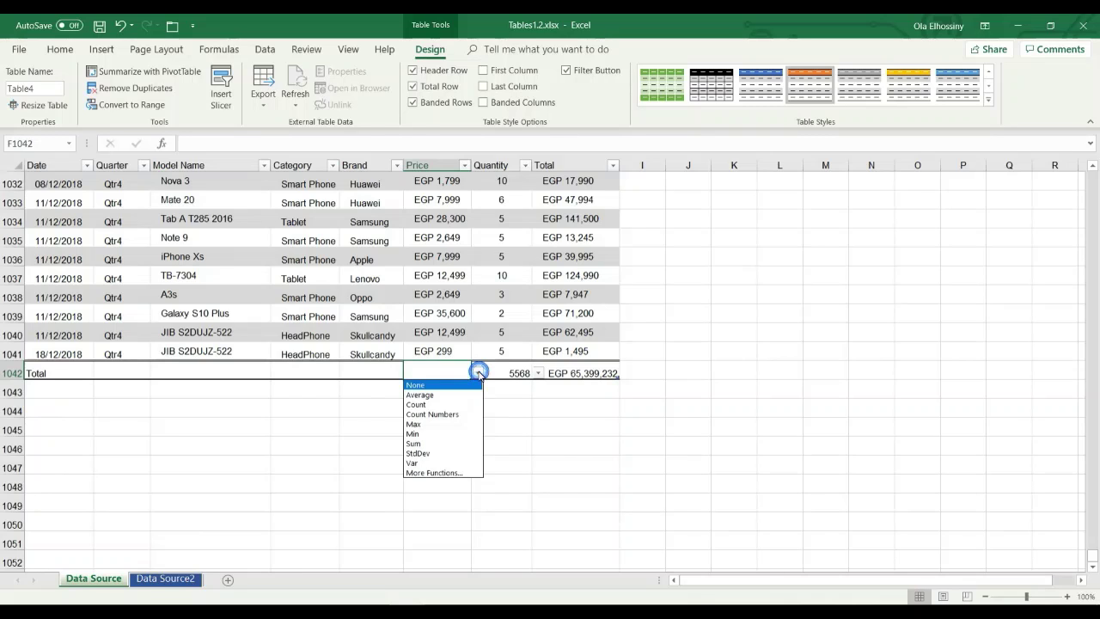
{"action": "left_click", "coordinate": [438, 395]}
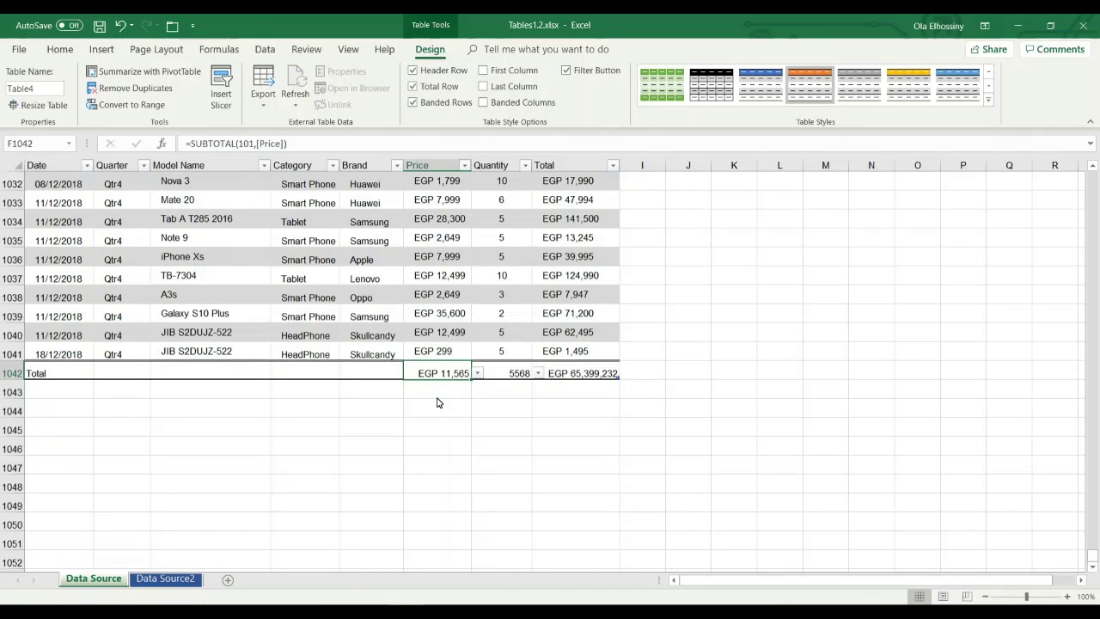
{"action": "left_click", "coordinate": [361, 377]}
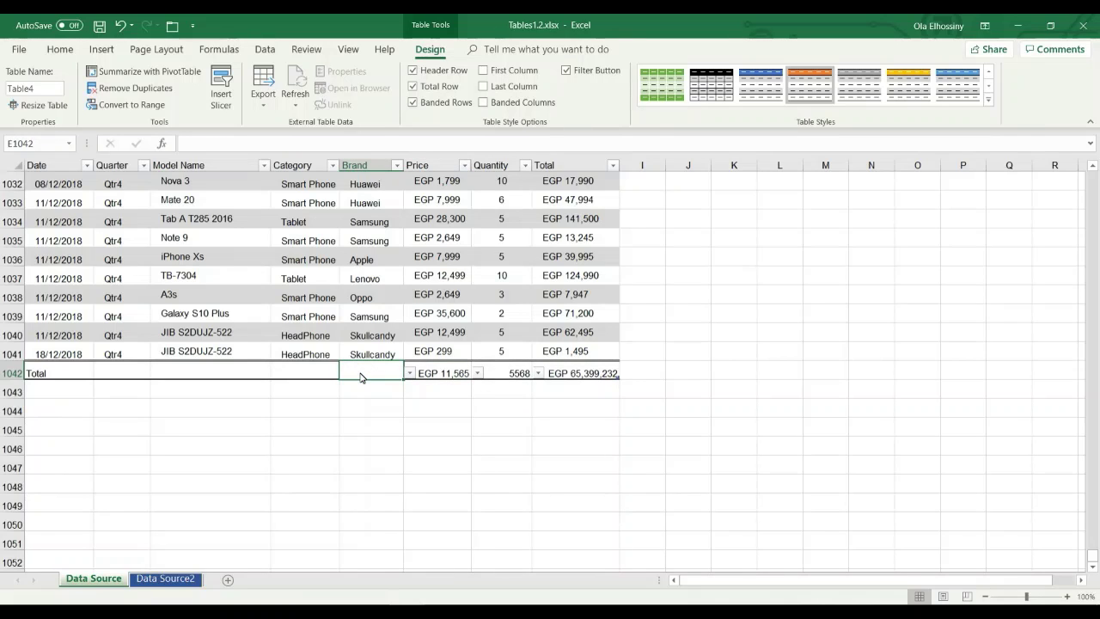
{"action": "left_click", "coordinate": [400, 374]}
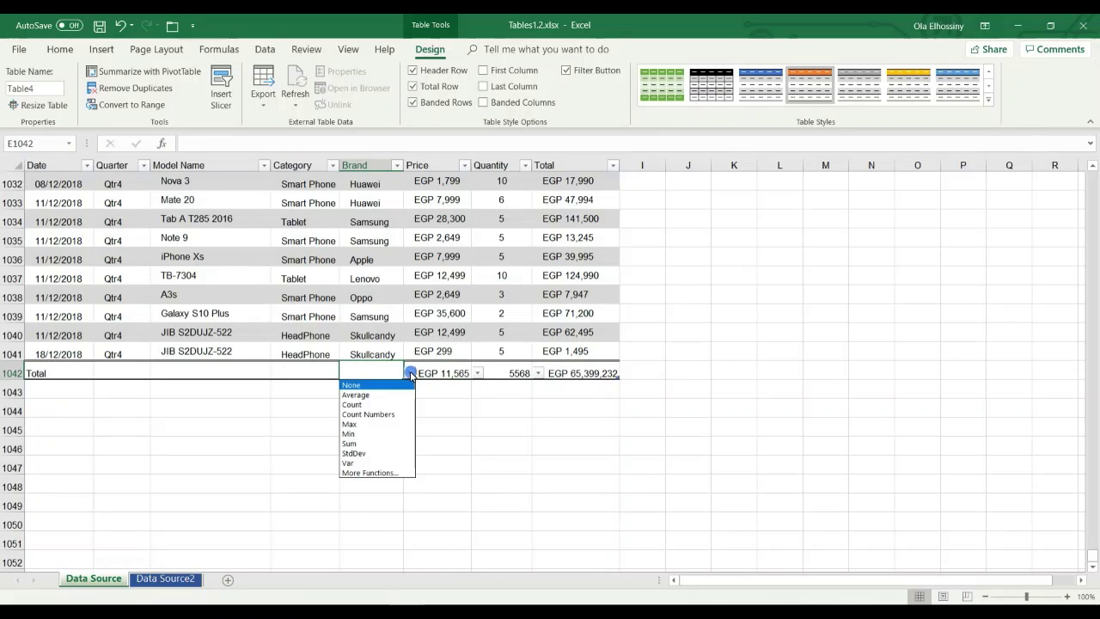
{"action": "left_click", "coordinate": [358, 405]}
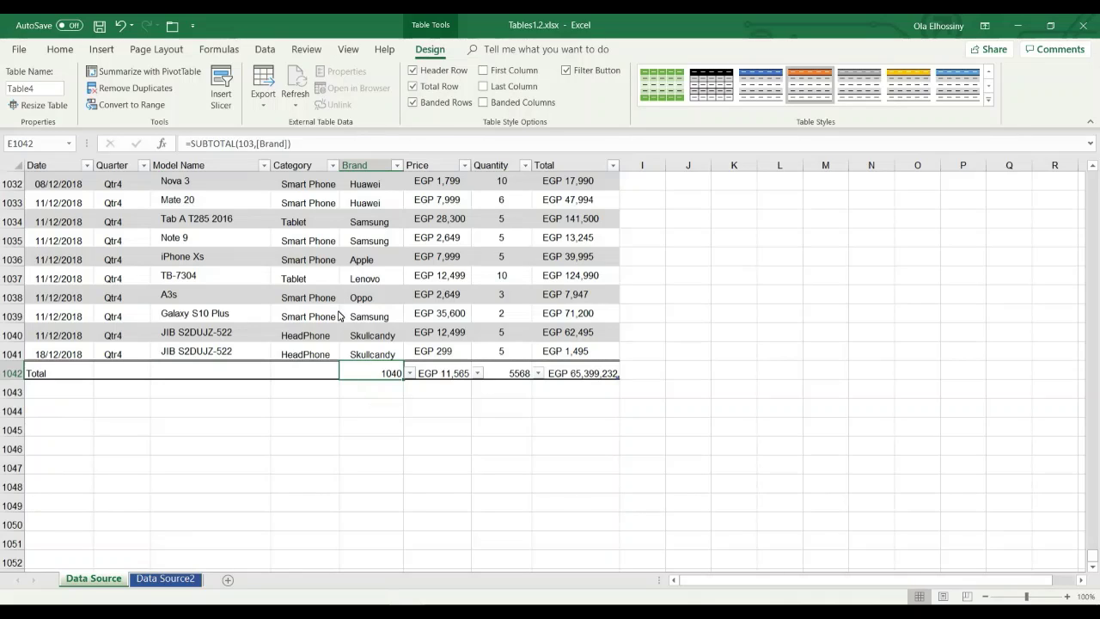
{"action": "left_click", "coordinate": [72, 226]}
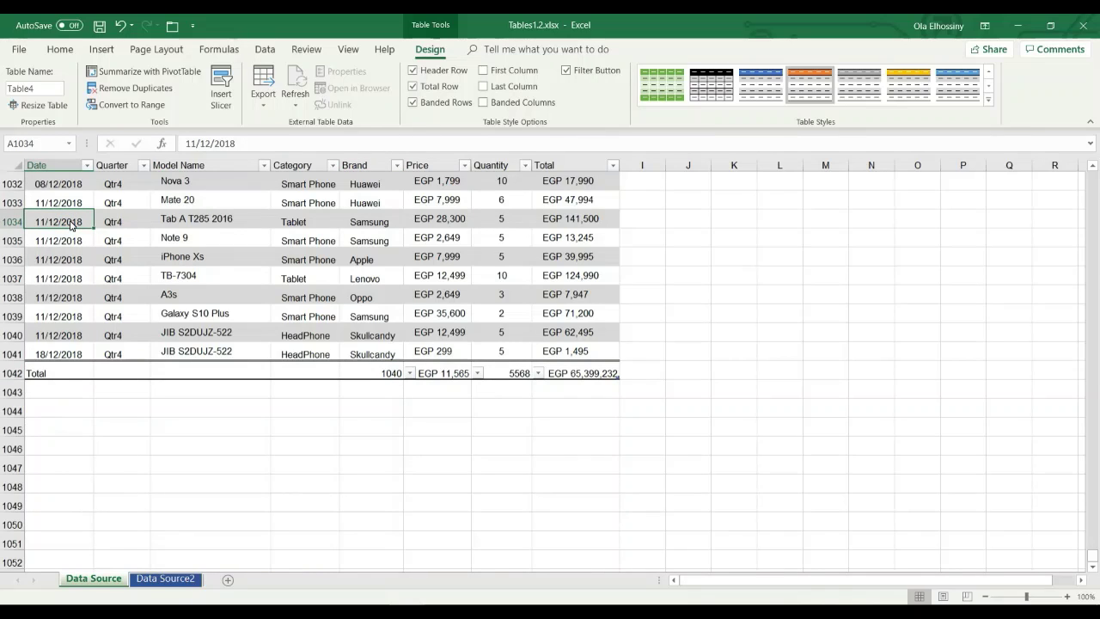
Step: Move across the last data rows to H1041 and create new table row 1042 above the Total row
{"action": "key", "text": "Right"}
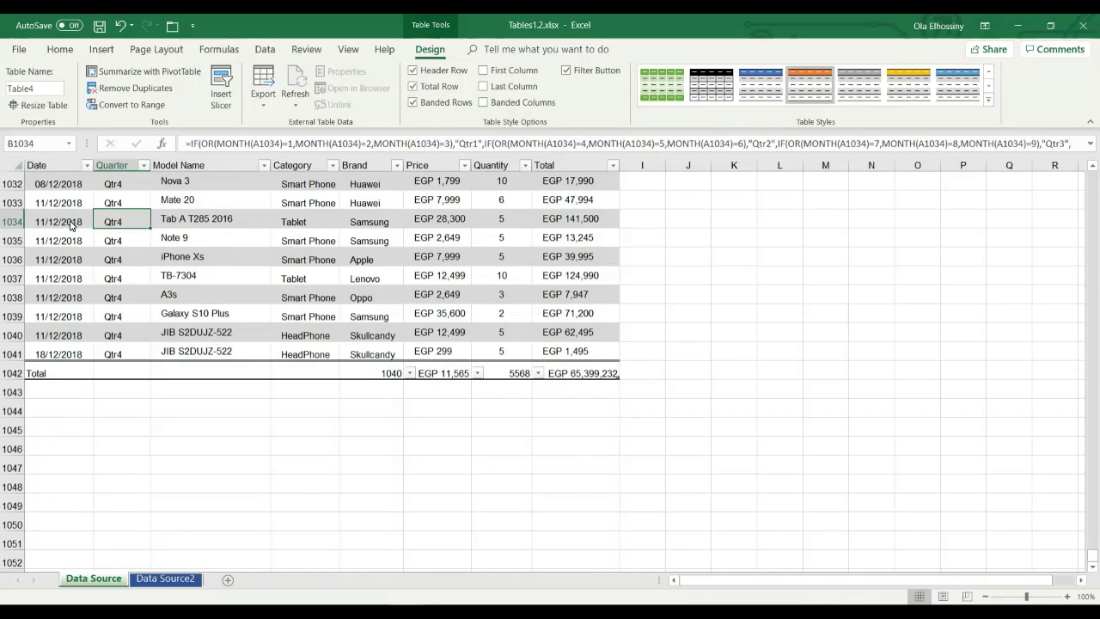
{"action": "key", "text": "Right"}
{"action": "key", "text": "Right"}
{"action": "key", "text": "Right"}
{"action": "key", "text": "Right"}
{"action": "key", "text": "Right"}
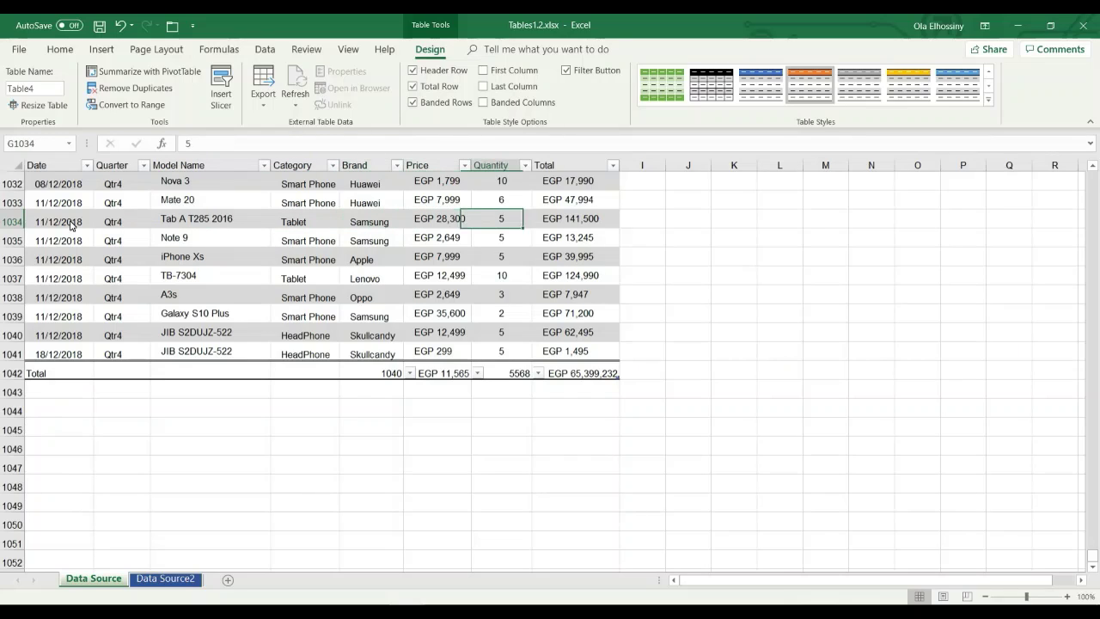
{"action": "key", "text": "Right"}
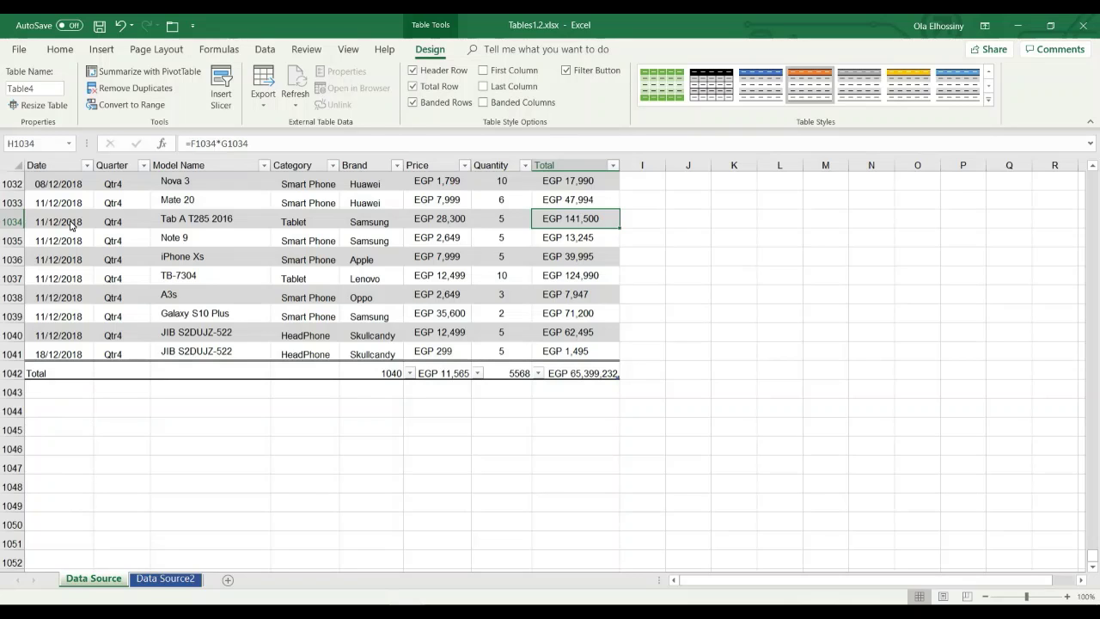
{"action": "key", "text": "Return"}
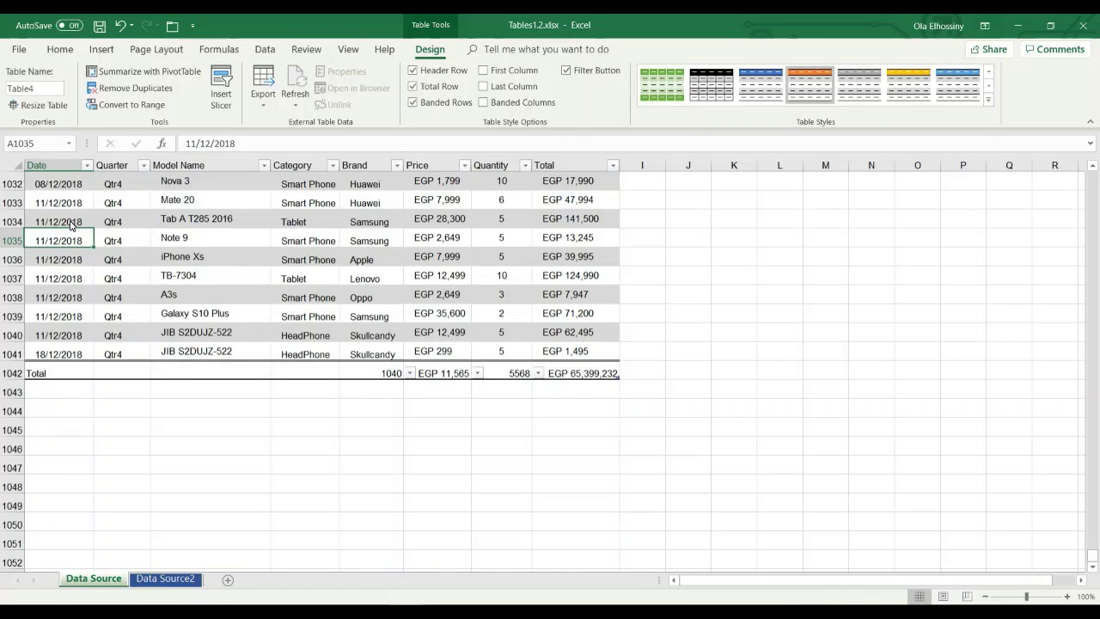
{"action": "key", "text": "Tab"}
{"action": "key", "text": "Tab"}
{"action": "key", "text": "Tab"}
{"action": "key", "text": "Tab"}
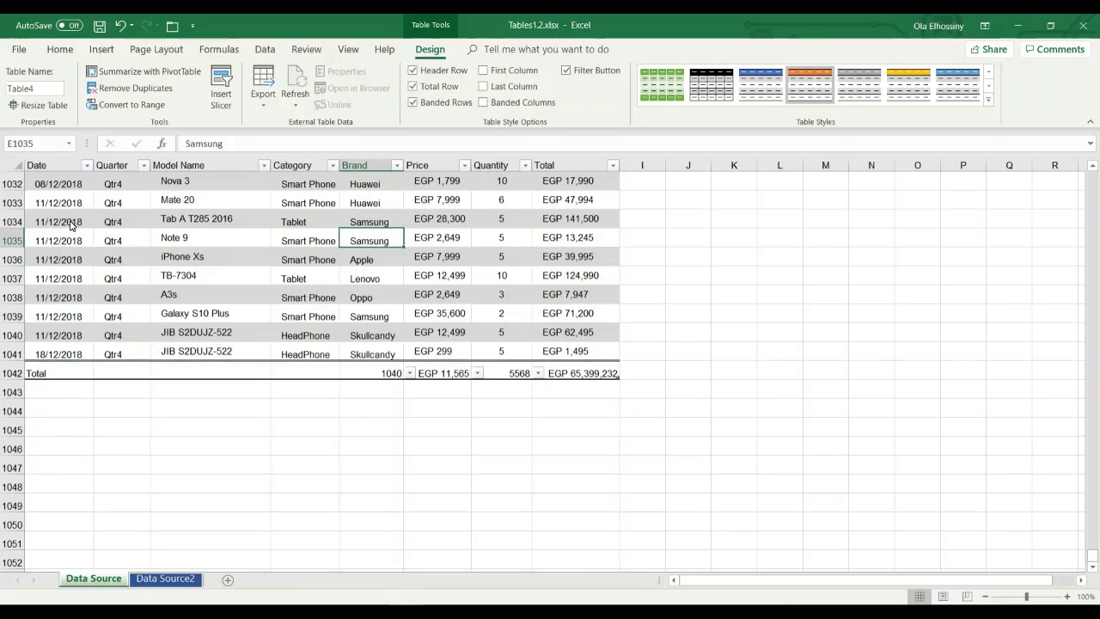
{"action": "key", "text": "Tab"}
{"action": "key", "text": "Tab"}
{"action": "key", "text": "Tab"}
{"action": "key", "text": "Return"}
{"action": "key", "text": "Tab"}
{"action": "key", "text": "Tab"}
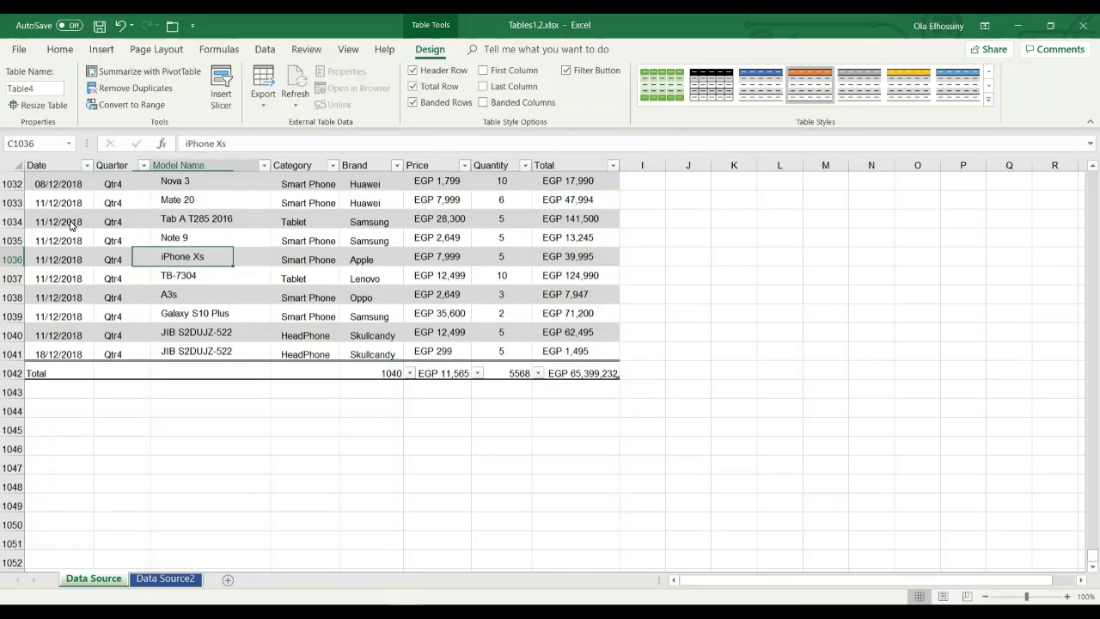
{"action": "key", "text": "Return"}
{"action": "key", "text": "Tab"}
{"action": "key", "text": "Tab"}
{"action": "key", "text": "Tab"}
{"action": "key", "text": "Tab"}
{"action": "key", "text": "Tab"}
{"action": "key", "text": "Return"}
{"action": "key", "text": "Tab"}
{"action": "key", "text": "Tab"}
{"action": "key", "text": "Tab"}
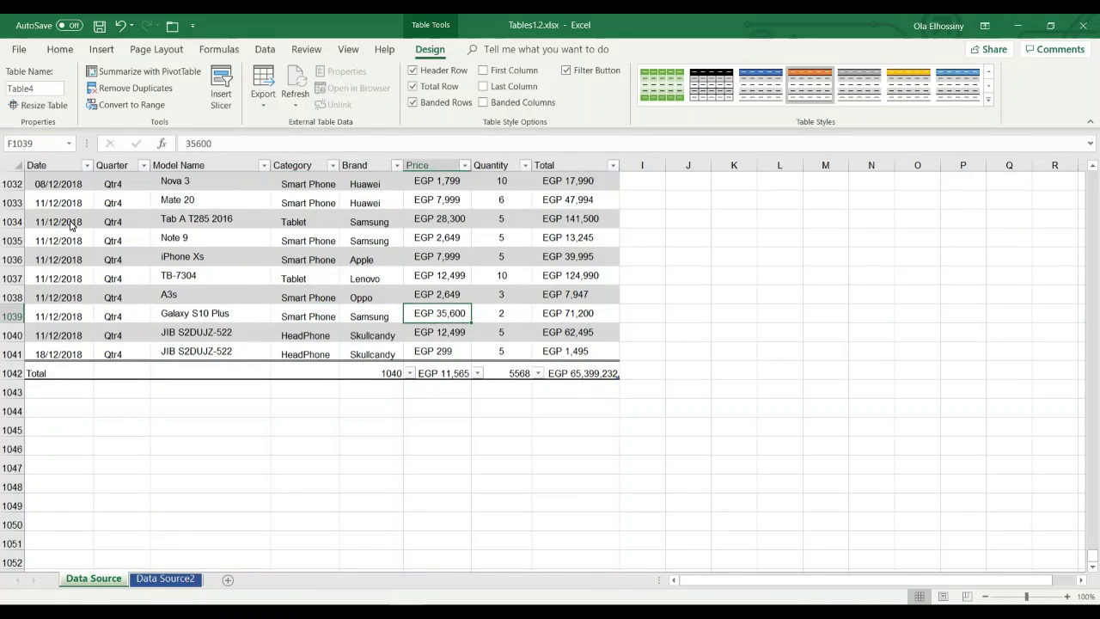
{"action": "key", "text": "Return"}
{"action": "key", "text": "Tab"}
{"action": "key", "text": "Tab"}
{"action": "key", "text": "Tab"}
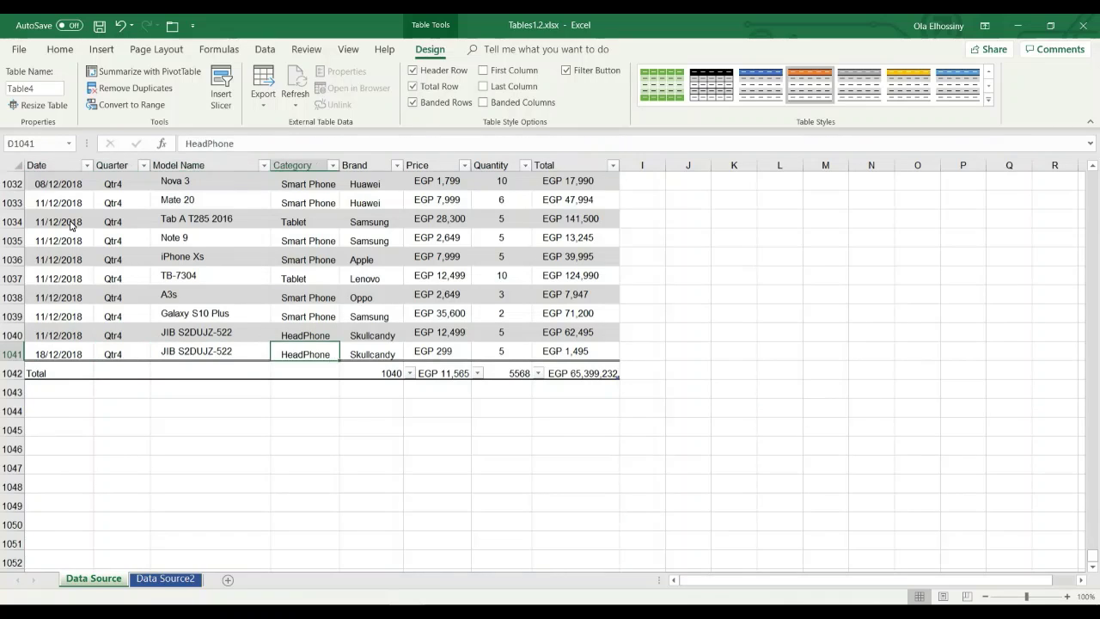
{"action": "key", "text": "Tab"}
{"action": "key", "text": "Tab"}
{"action": "key", "text": "Tab"}
{"action": "key", "text": "Tab"}
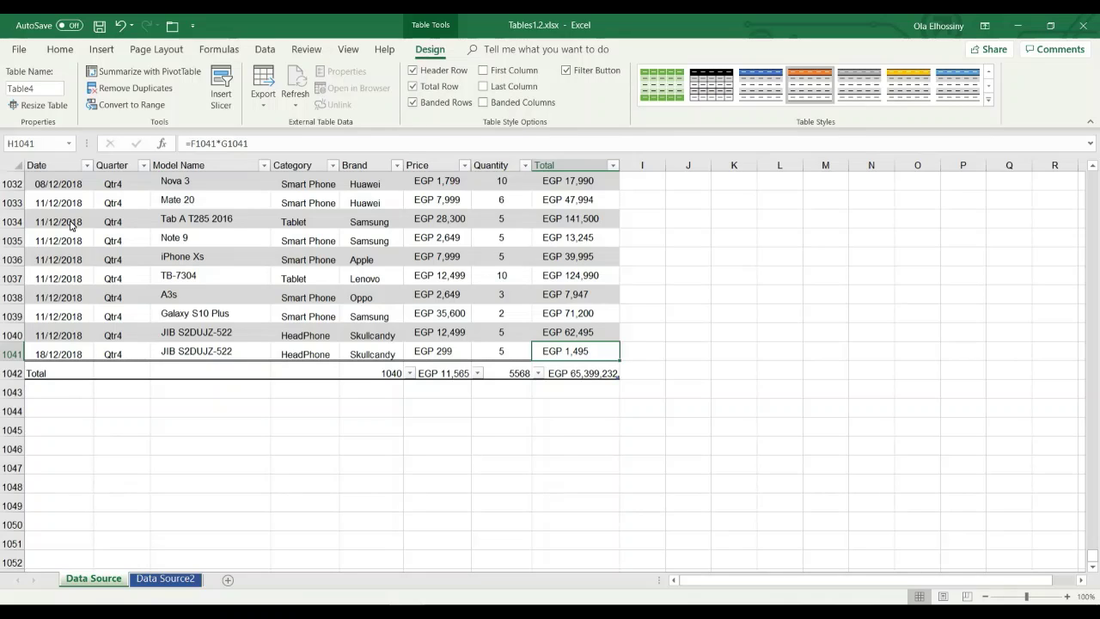
{"action": "key", "text": "Tab"}
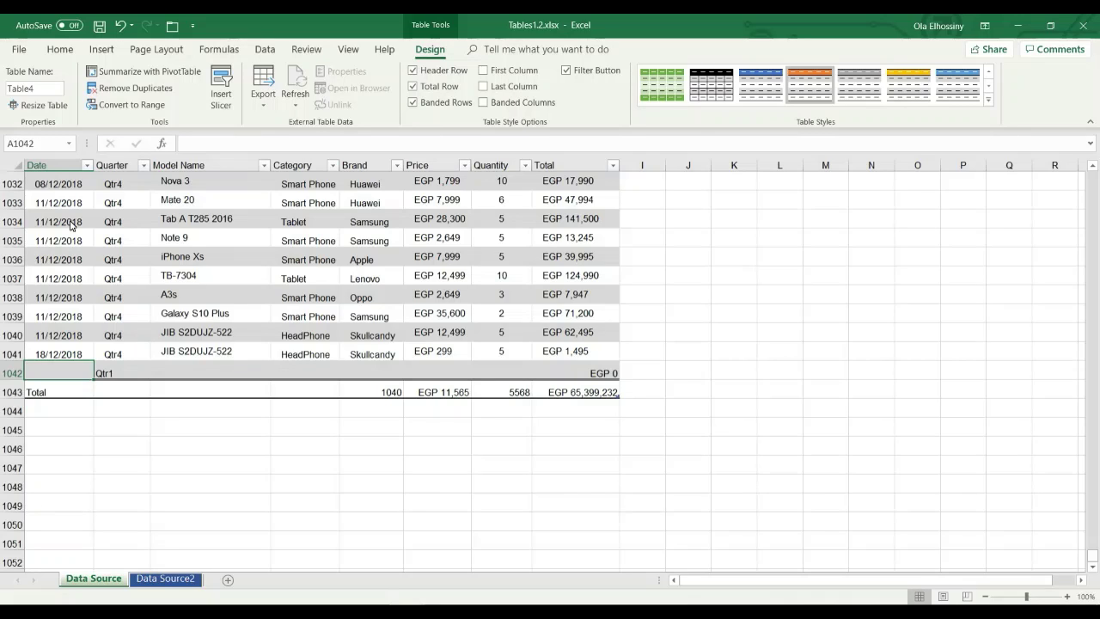
Step: Enter date 1/4/2019 in row 1042 and copy the Galaxy S10 Plus details from row 1039 into it
{"action": "type", "text": "1/"}
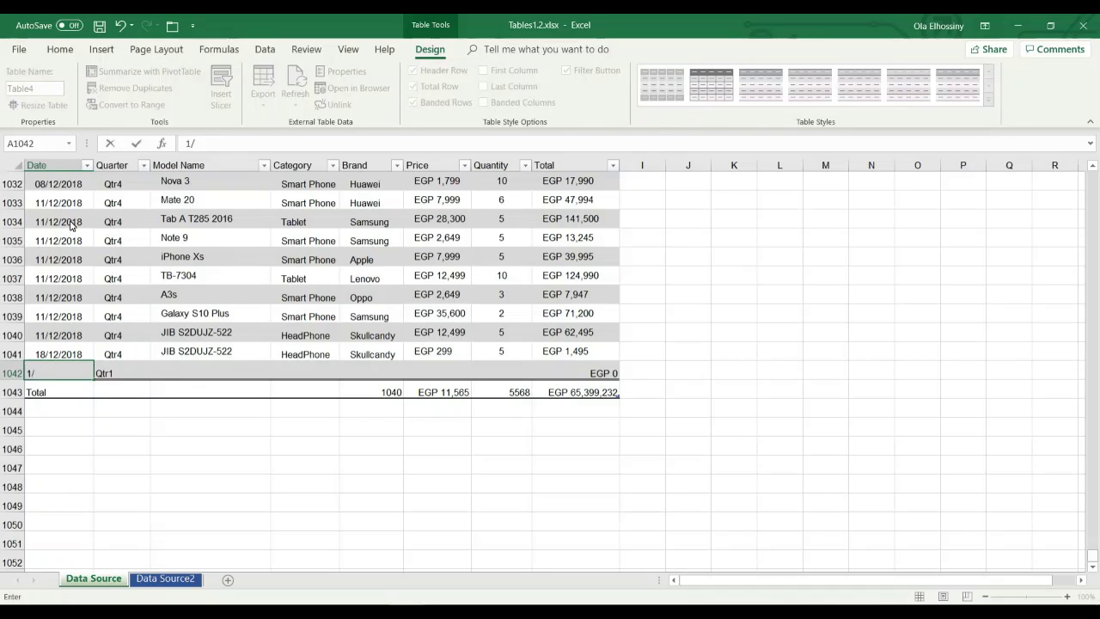
{"action": "type", "text": "4/2"}
{"action": "type", "text": "019"}
{"action": "key", "text": "Tab"}
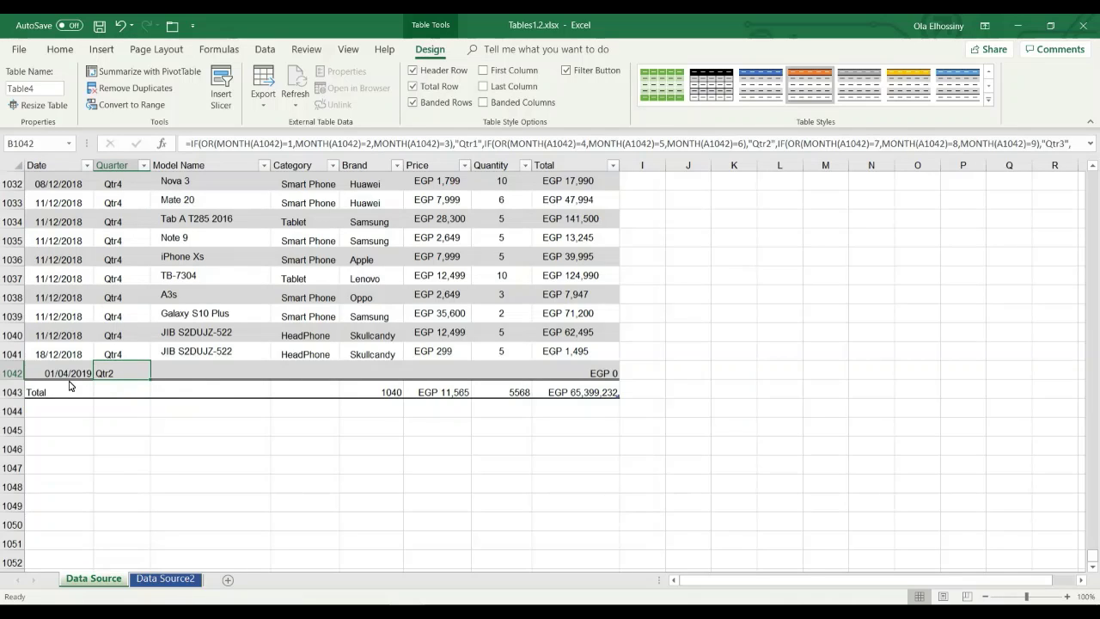
{"action": "left_click", "coordinate": [172, 370]}
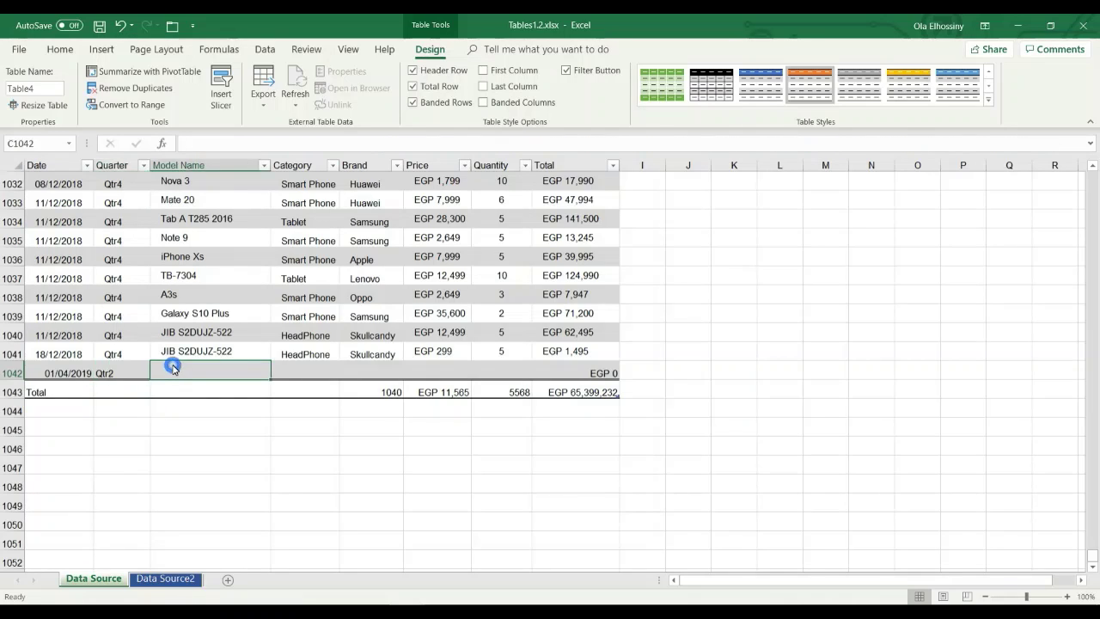
{"action": "left_click", "coordinate": [181, 317]}
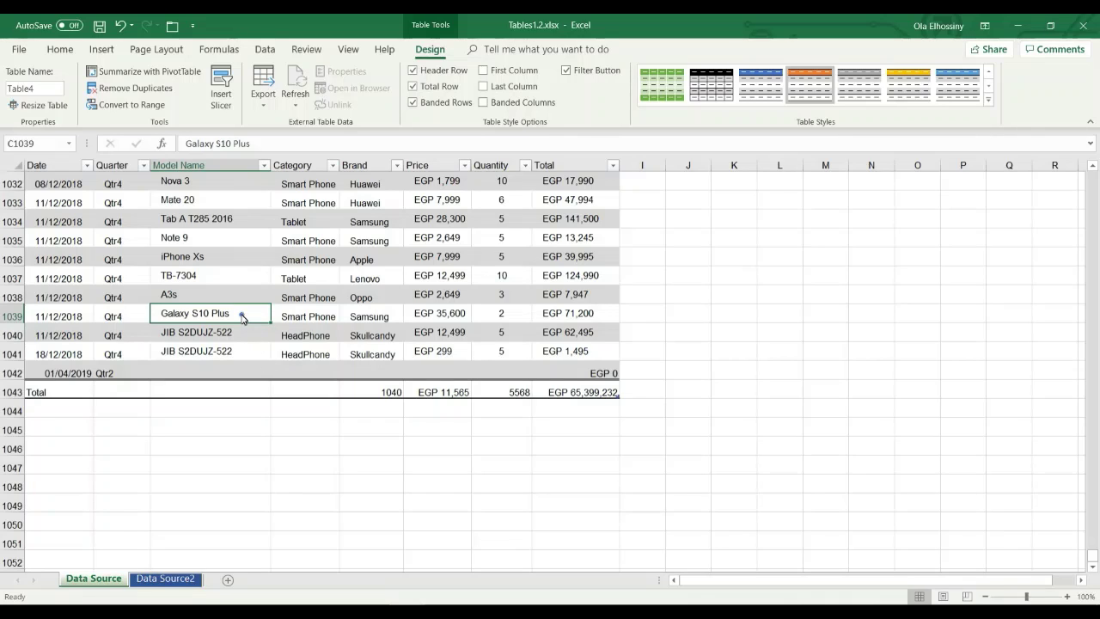
{"action": "mouse_move", "coordinate": [241, 314]}
{"action": "left_mouse_down"}
{"action": "mouse_move", "coordinate": [306, 326]}
{"action": "mouse_move", "coordinate": [456, 323]}
{"action": "left_mouse_up"}
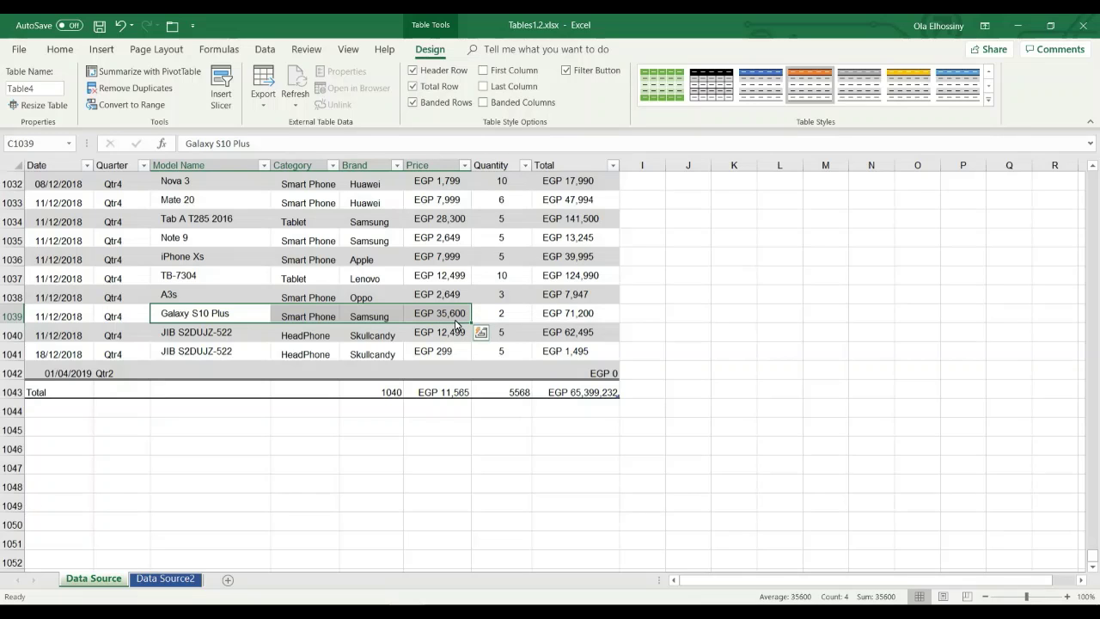
{"action": "key", "text": "ctrl+c"}
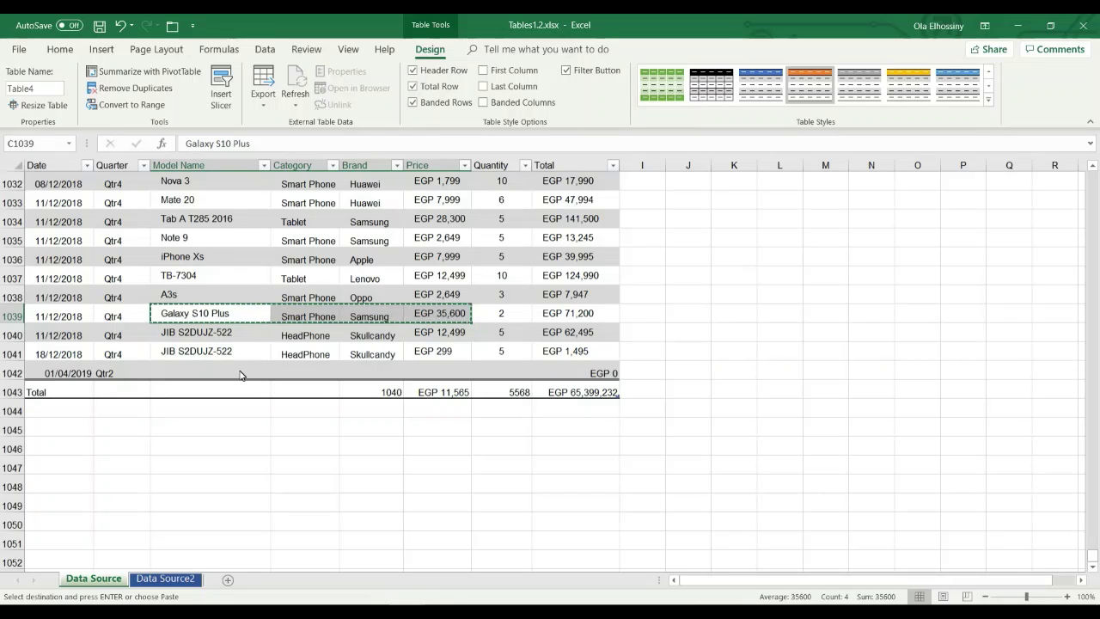
{"action": "left_click", "coordinate": [240, 372]}
{"action": "key", "text": "ctrl+v"}
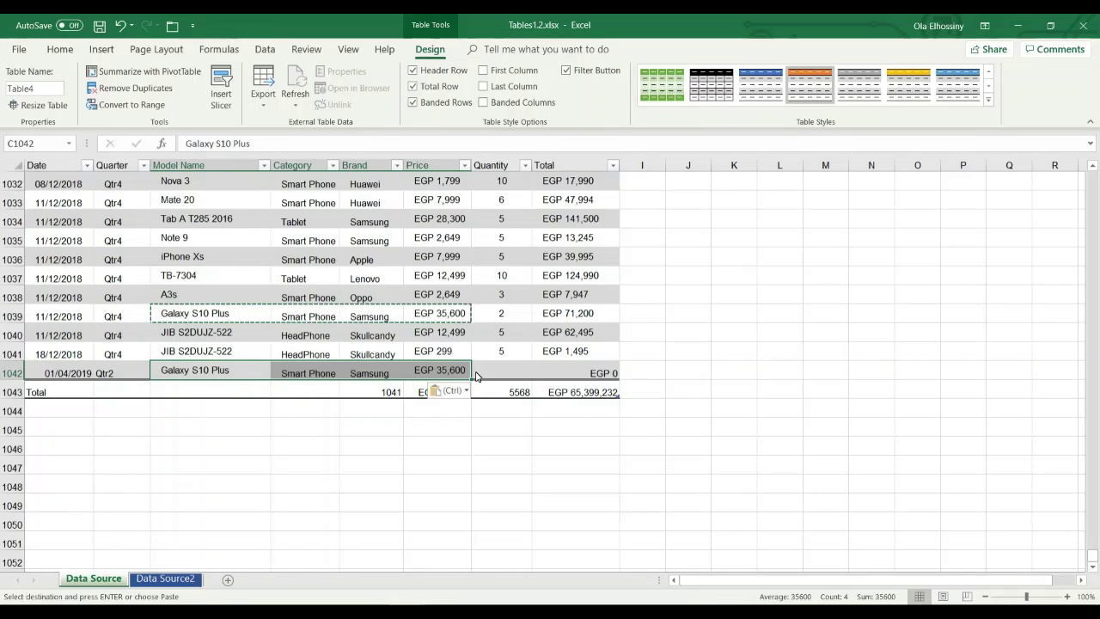
Step: Enter quantity 6 in row 1042, then toggle the filter buttons off and back on
{"action": "left_click", "coordinate": [502, 376]}
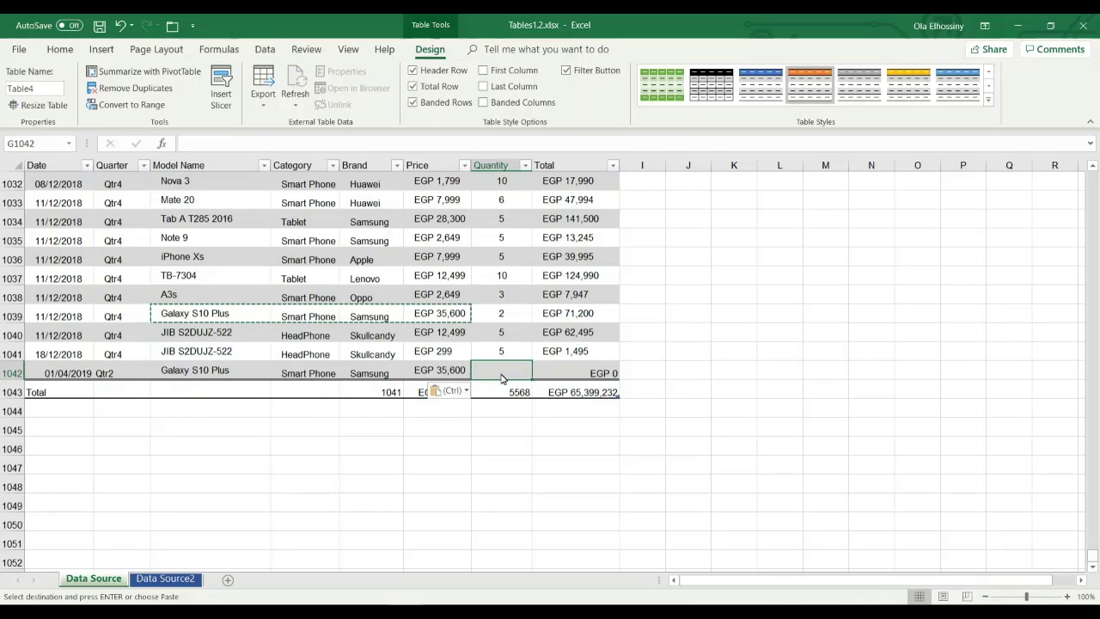
{"action": "type", "text": "6"}
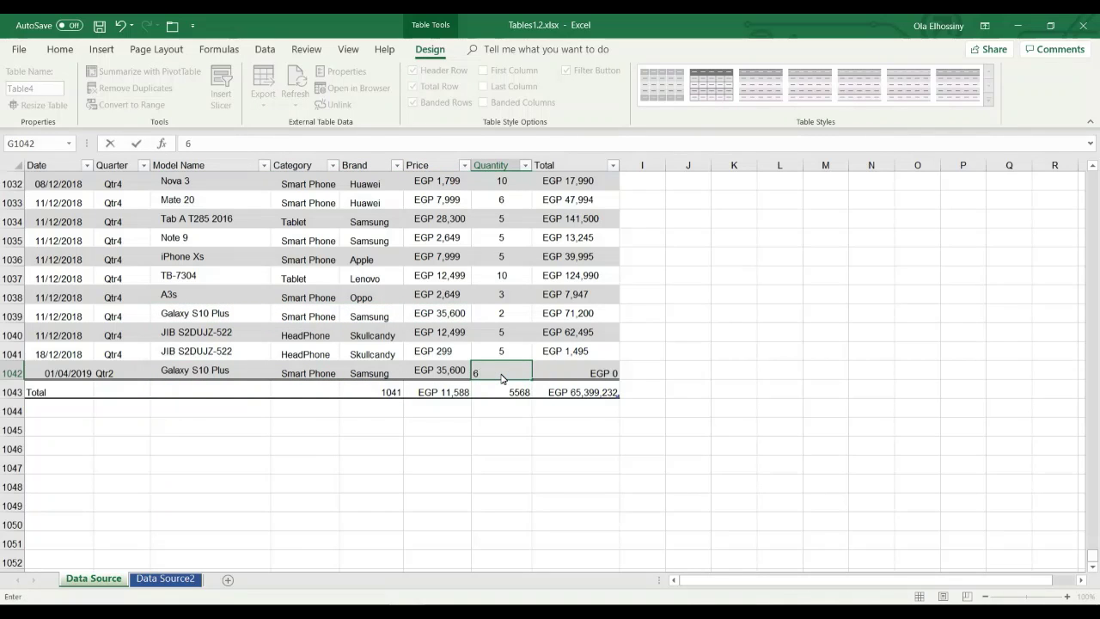
{"action": "key", "text": "Tab"}
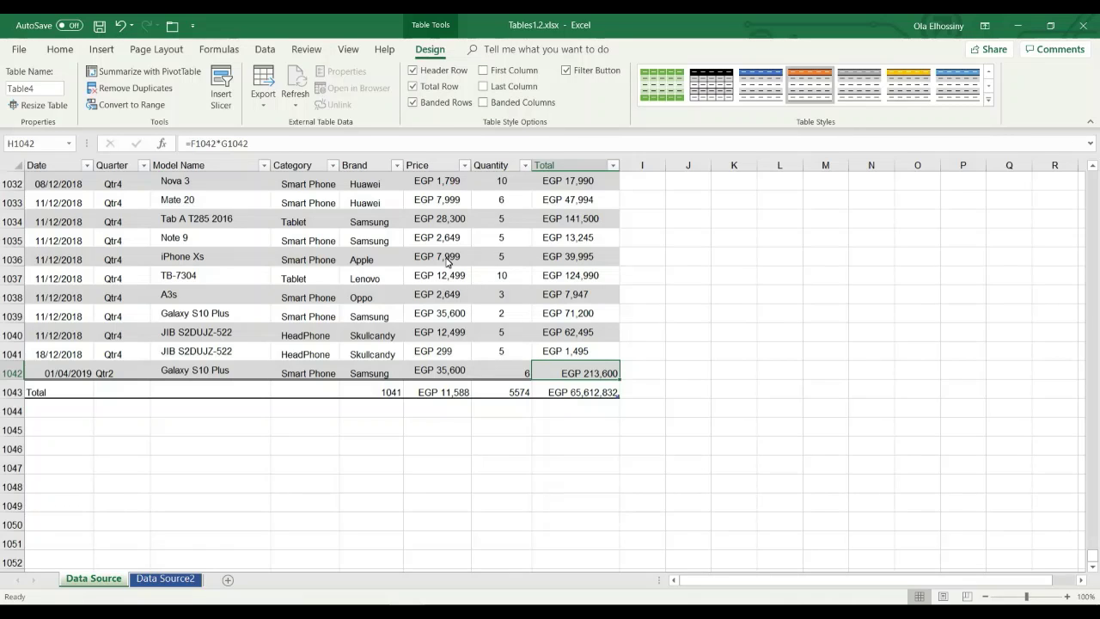
{"action": "left_click", "coordinate": [567, 72]}
{"action": "left_click", "coordinate": [567, 73]}
Step: Filter the Brand column to show only Samsung rows
{"action": "left_click", "coordinate": [371, 222]}
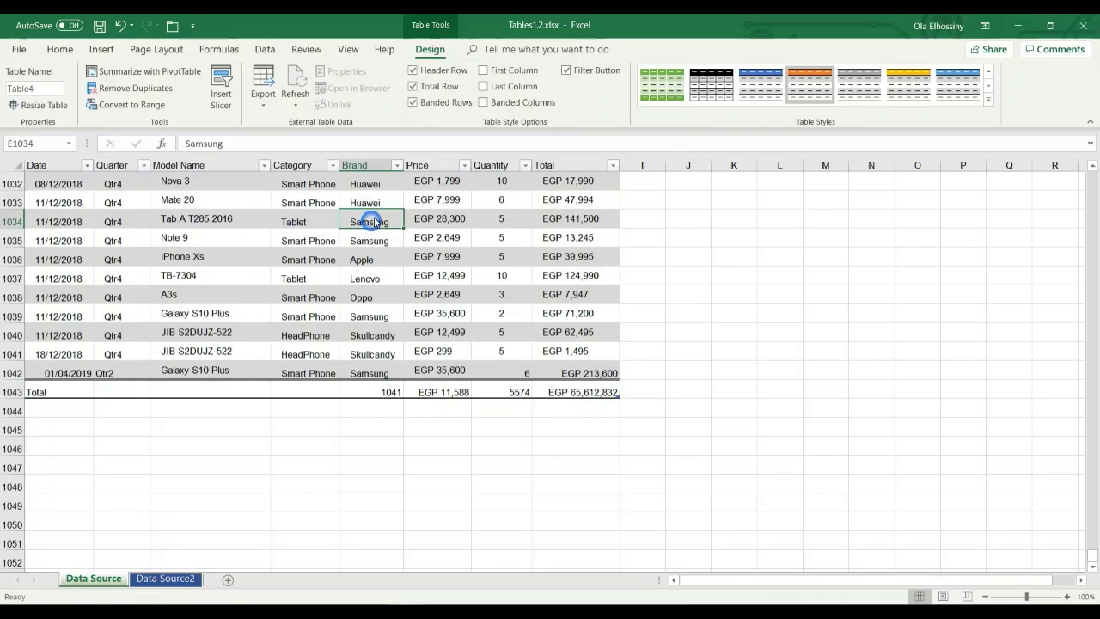
{"action": "left_click", "coordinate": [396, 167]}
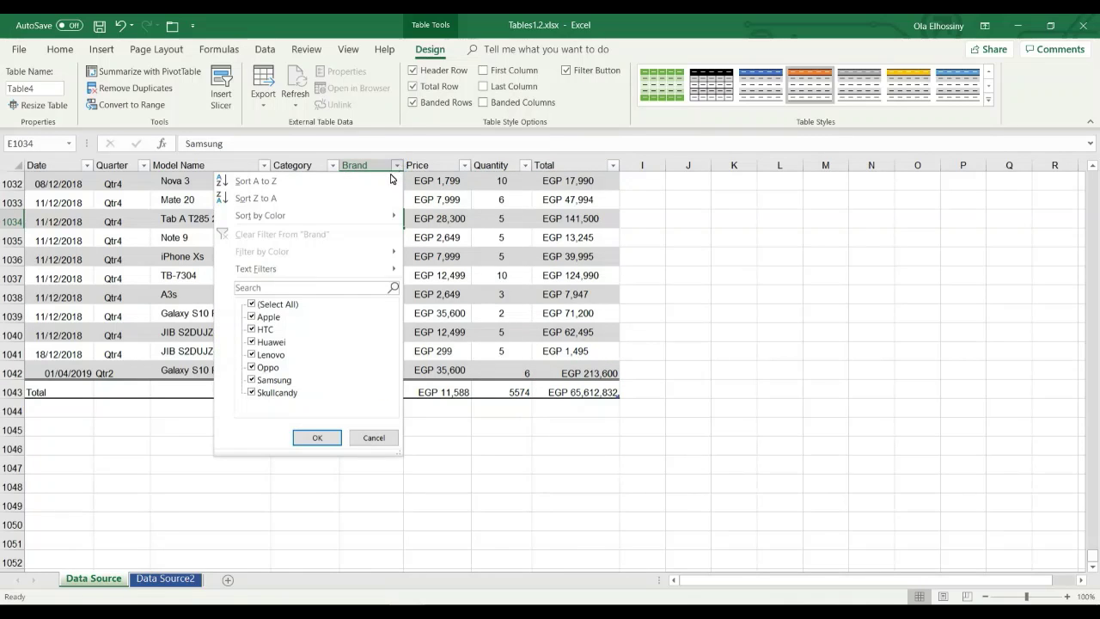
{"action": "left_click", "coordinate": [252, 306]}
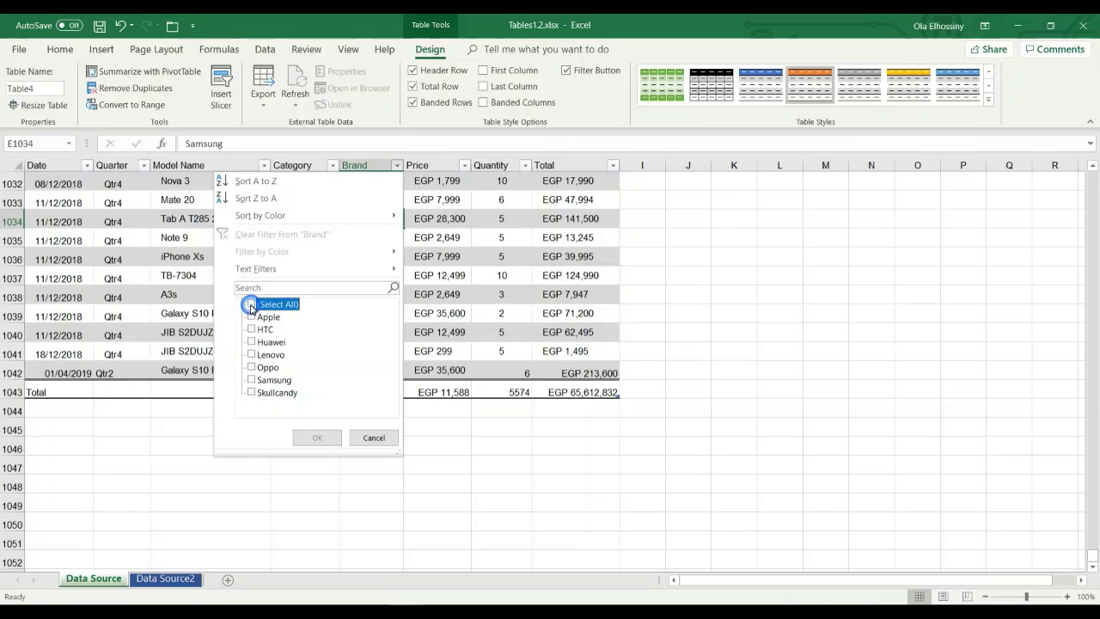
{"action": "left_click", "coordinate": [251, 381]}
{"action": "left_click", "coordinate": [251, 380]}
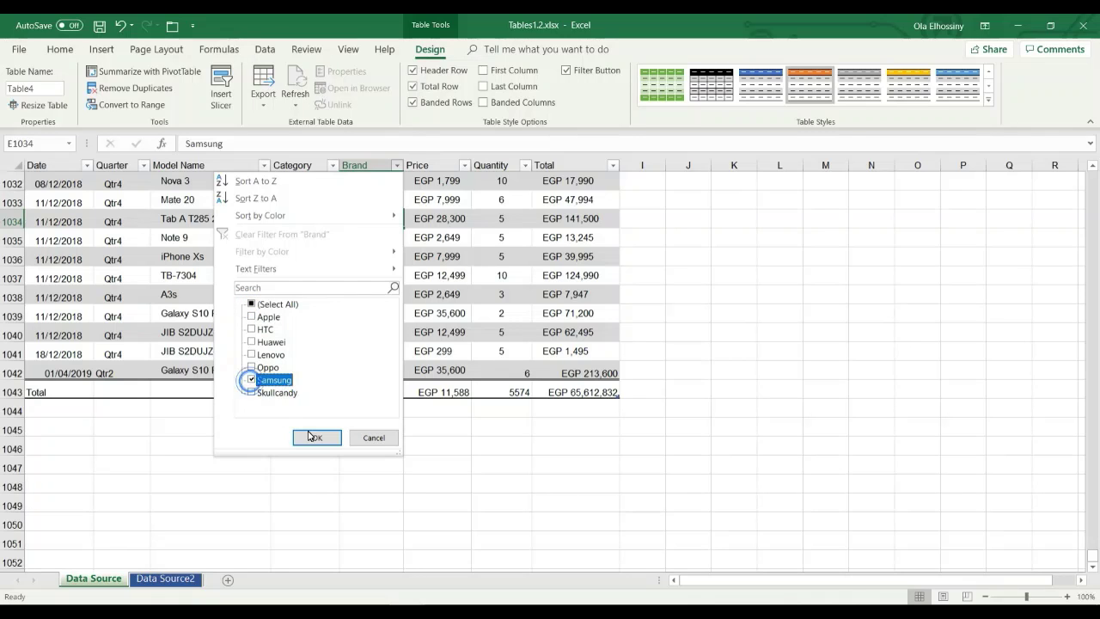
{"action": "left_click", "coordinate": [319, 439]}
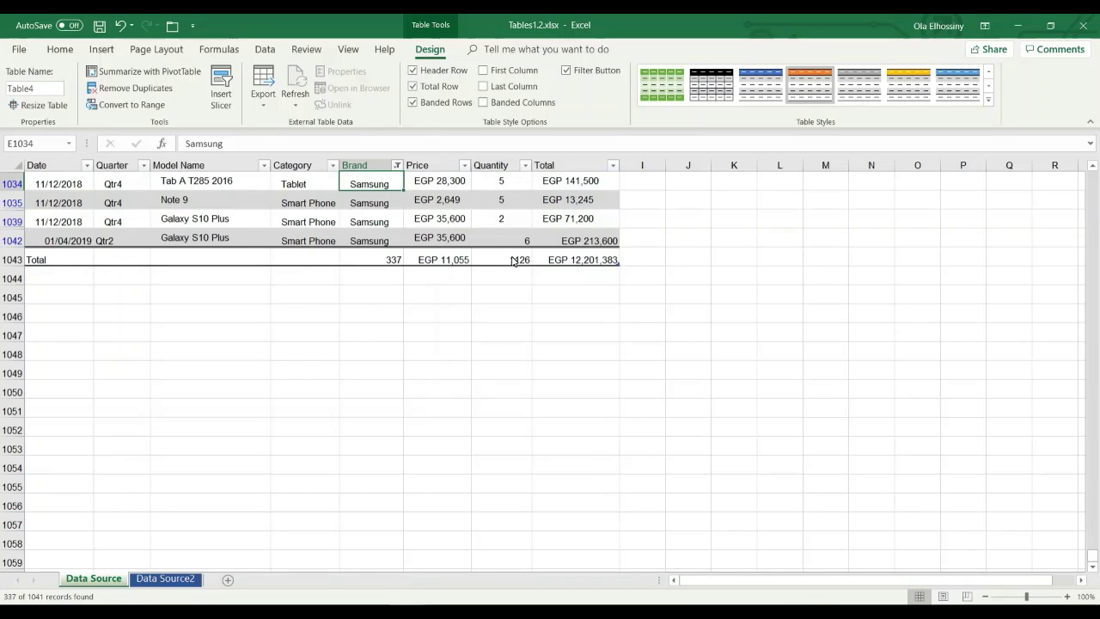
Step: Change the Brand filter to show only Apple rows
{"action": "left_click", "coordinate": [398, 166]}
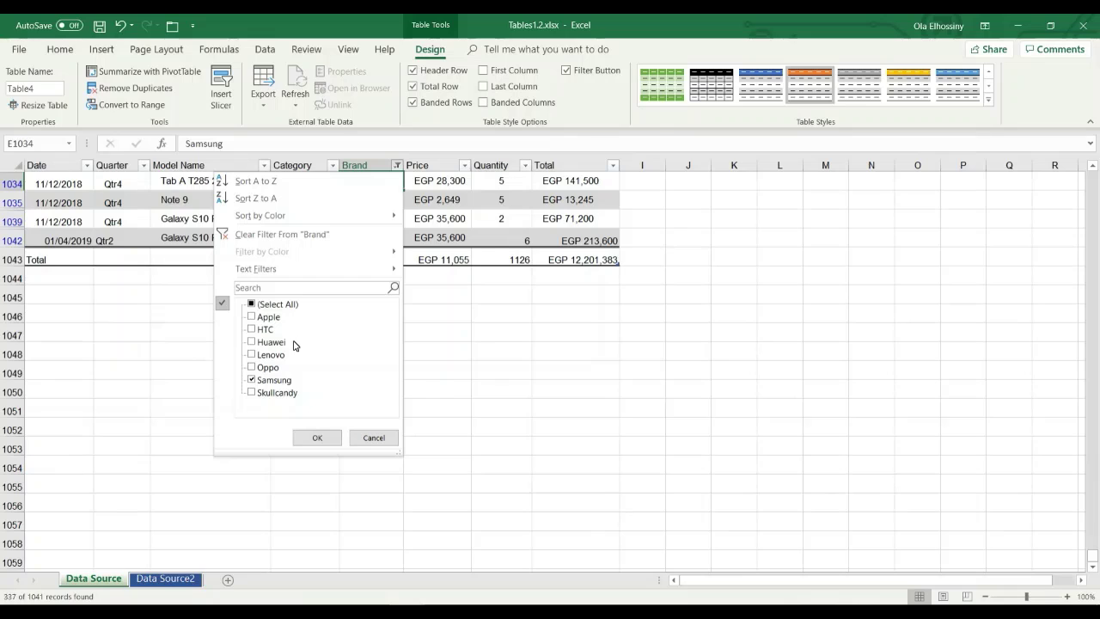
{"action": "left_click", "coordinate": [251, 380]}
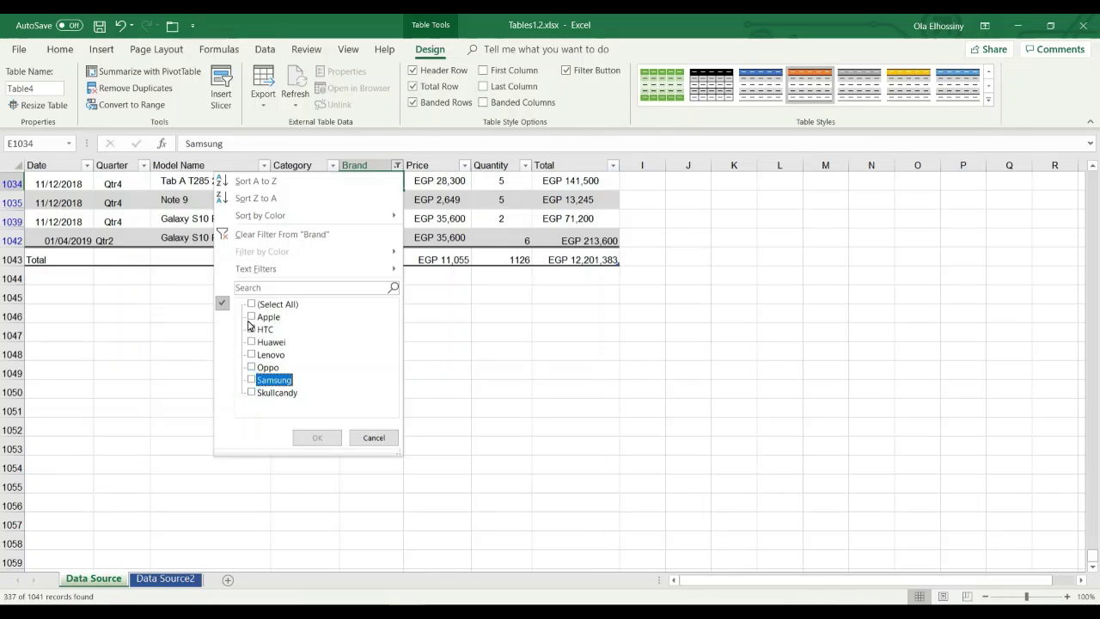
{"action": "left_click", "coordinate": [251, 316]}
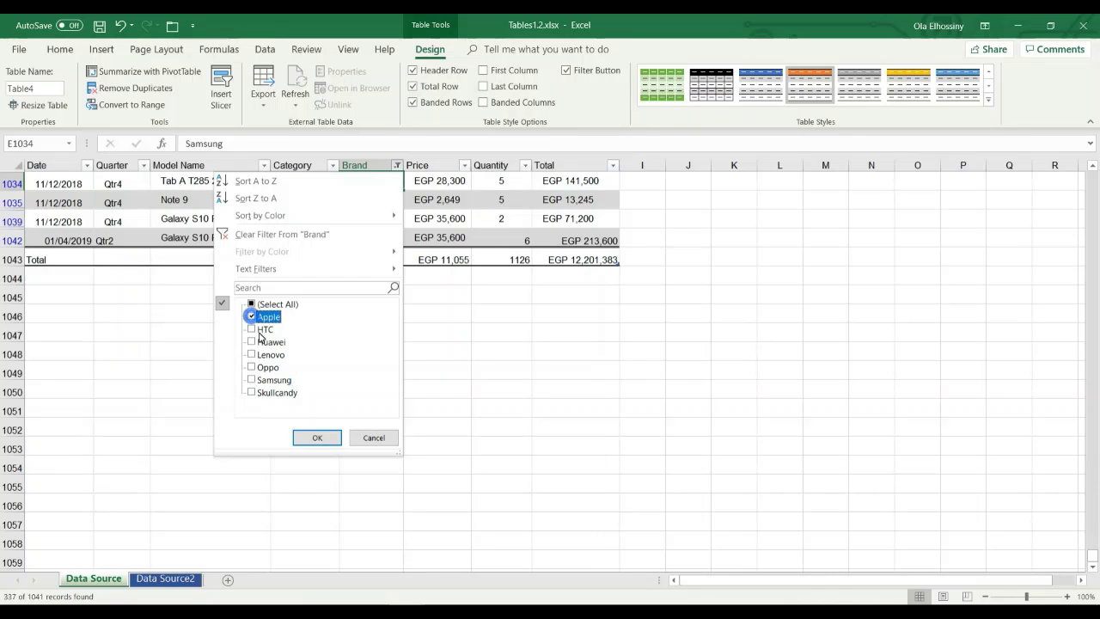
{"action": "left_click", "coordinate": [312, 438]}
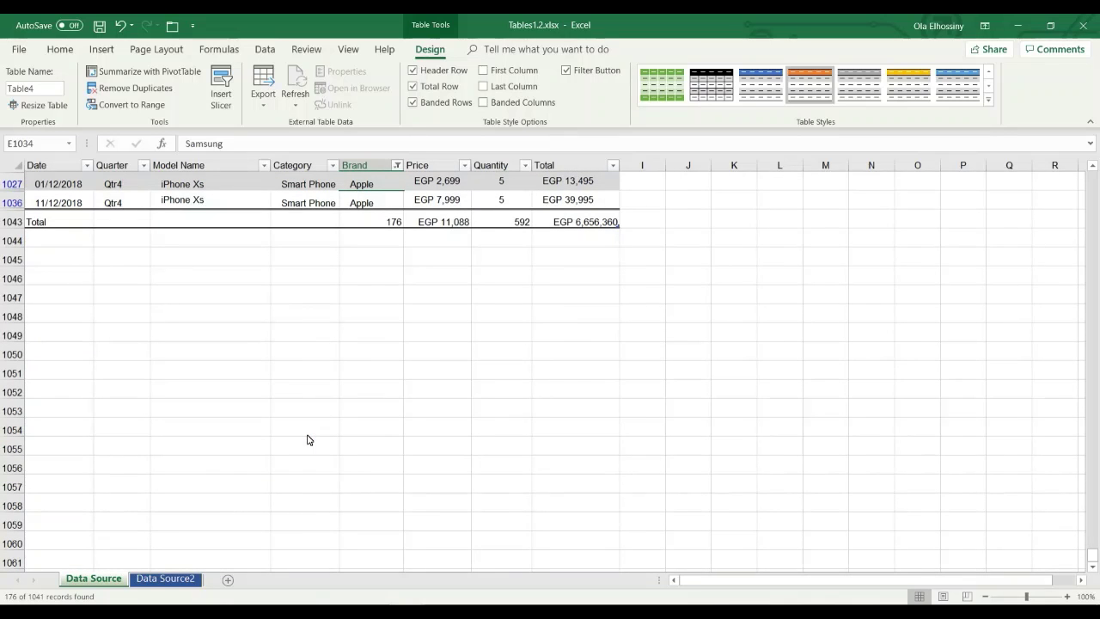
{"action": "left_click", "coordinate": [1094, 173]}
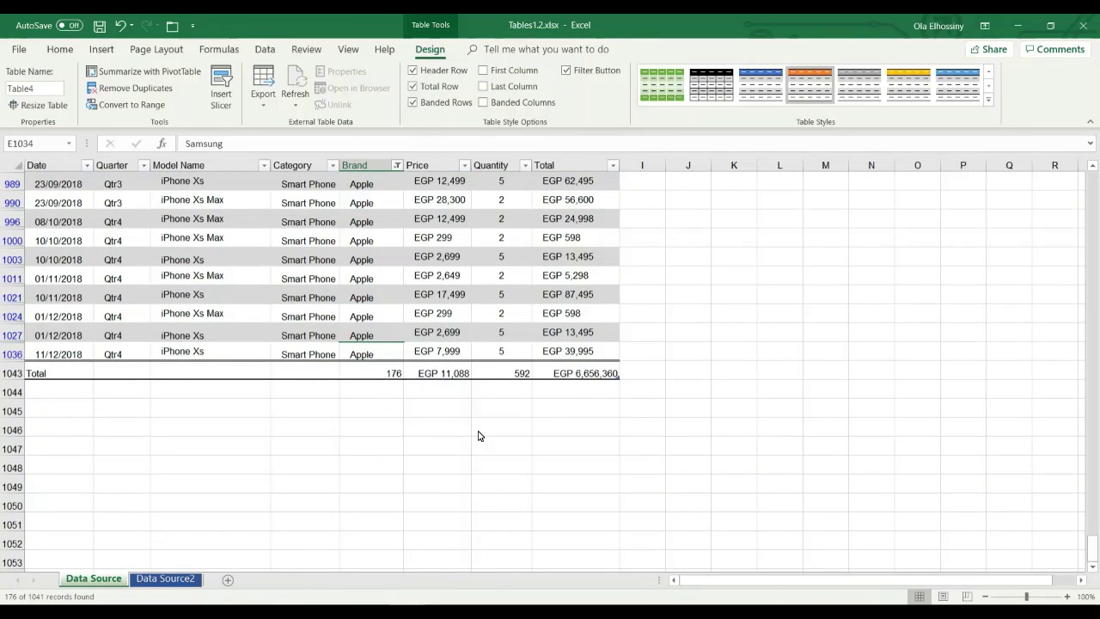
Step: Select all brands in the Brand filter so every row shows
{"action": "left_click", "coordinate": [398, 166]}
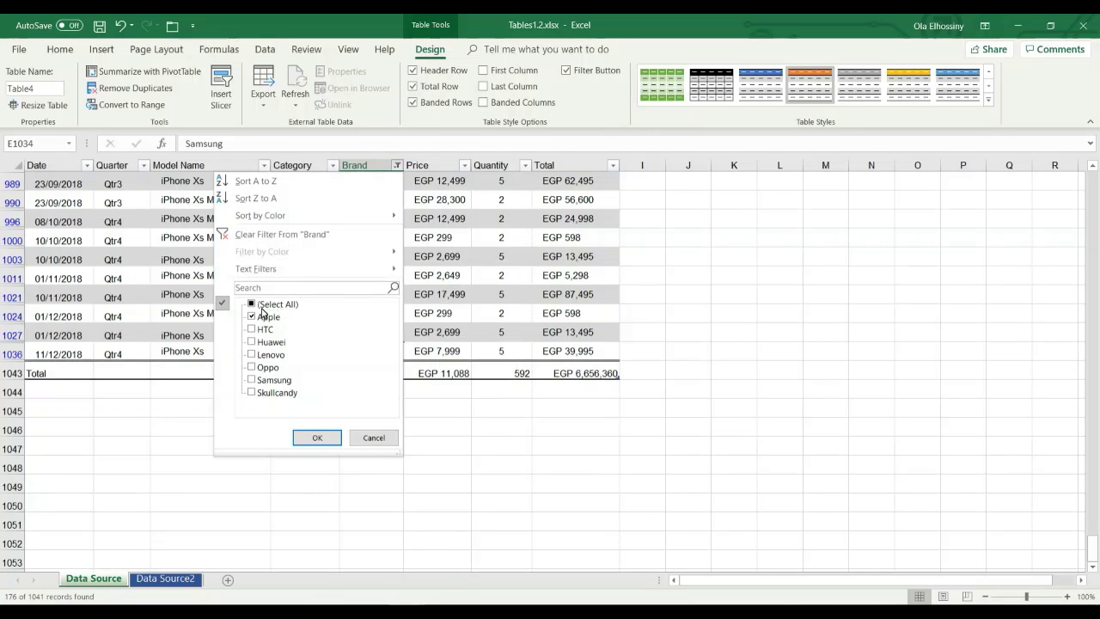
{"action": "left_click", "coordinate": [261, 305]}
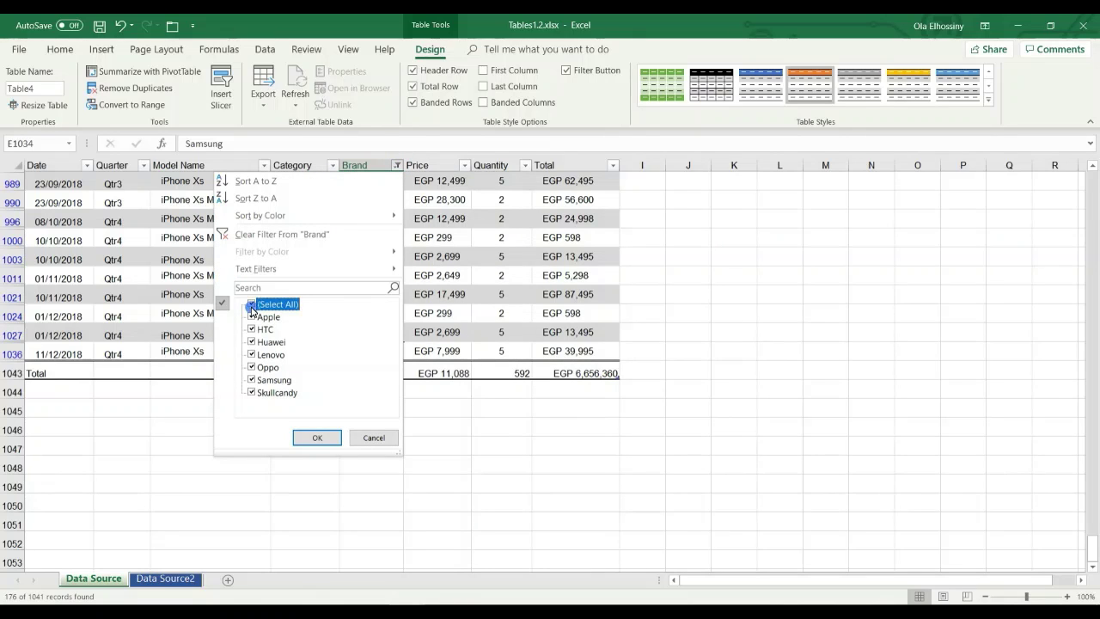
{"action": "left_click", "coordinate": [318, 439]}
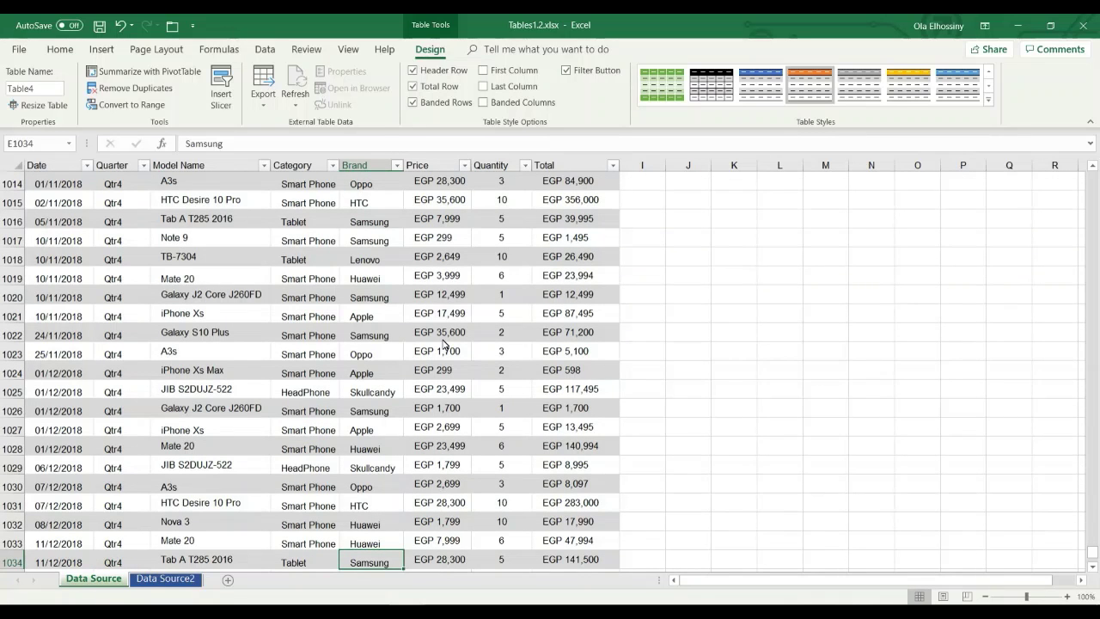
Step: Inspect the Total formula in row 1016, then jump to the top of the sheet
{"action": "left_click", "coordinate": [570, 223]}
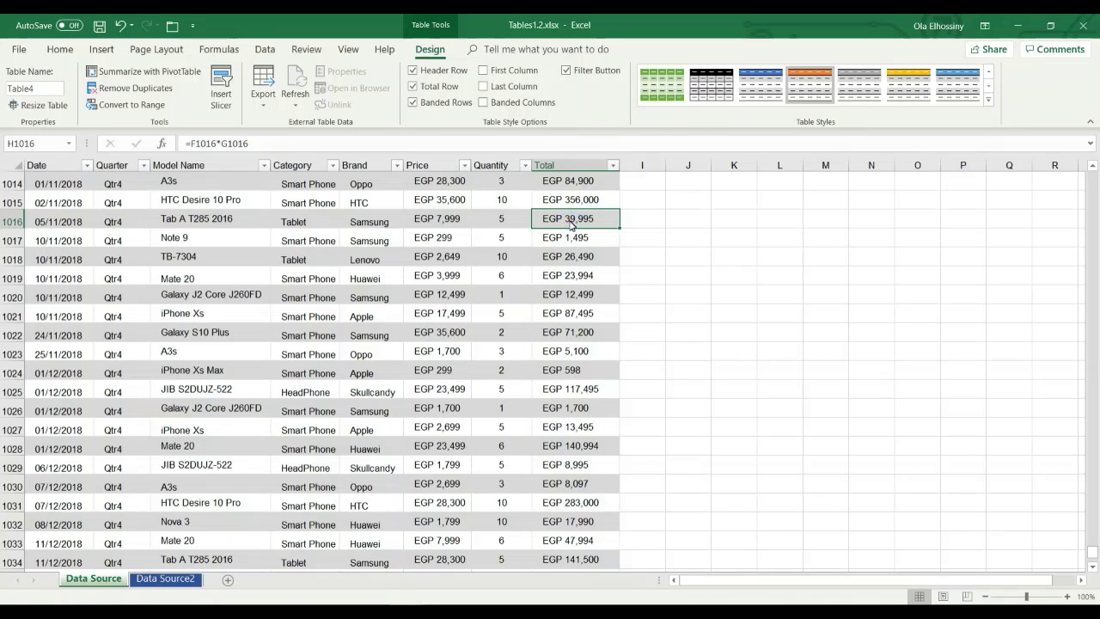
{"action": "key", "text": "ctrl+Home"}
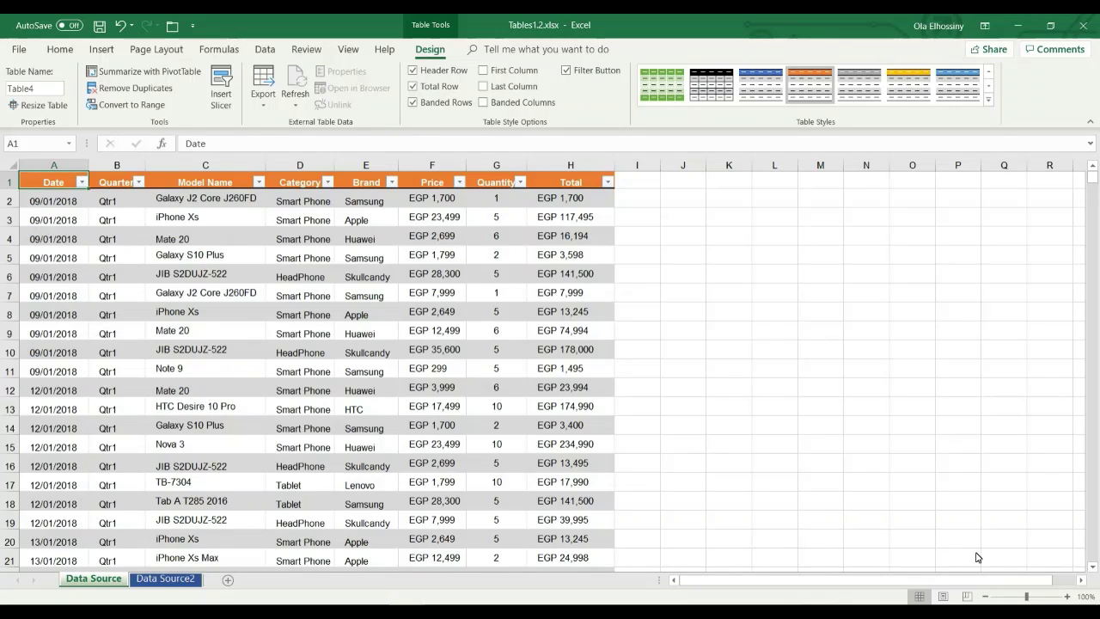
{"action": "left_click", "coordinate": [1092, 567]}
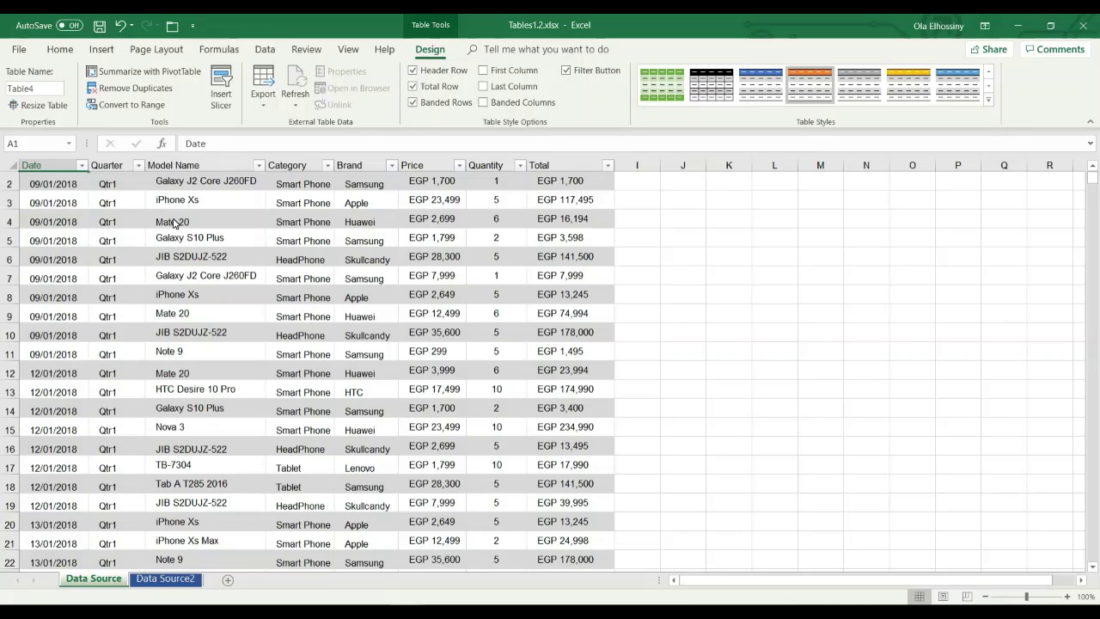
Step: Check row 1042's Total formula and the updated Total row, then return to the top
{"action": "key", "text": "ctrl+End"}
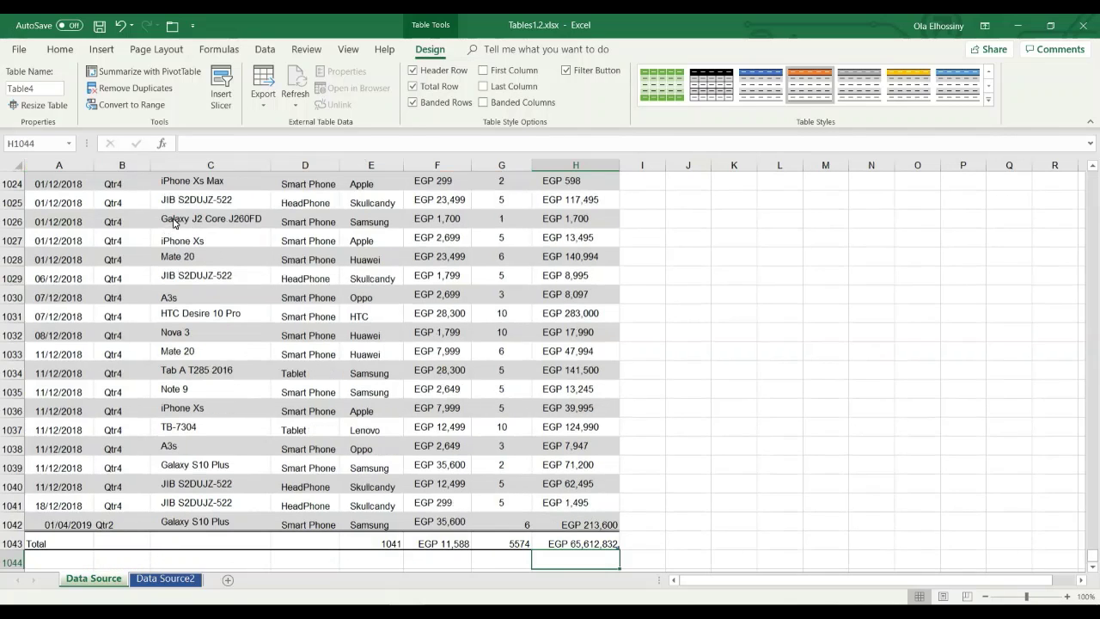
{"action": "left_click", "coordinate": [583, 520]}
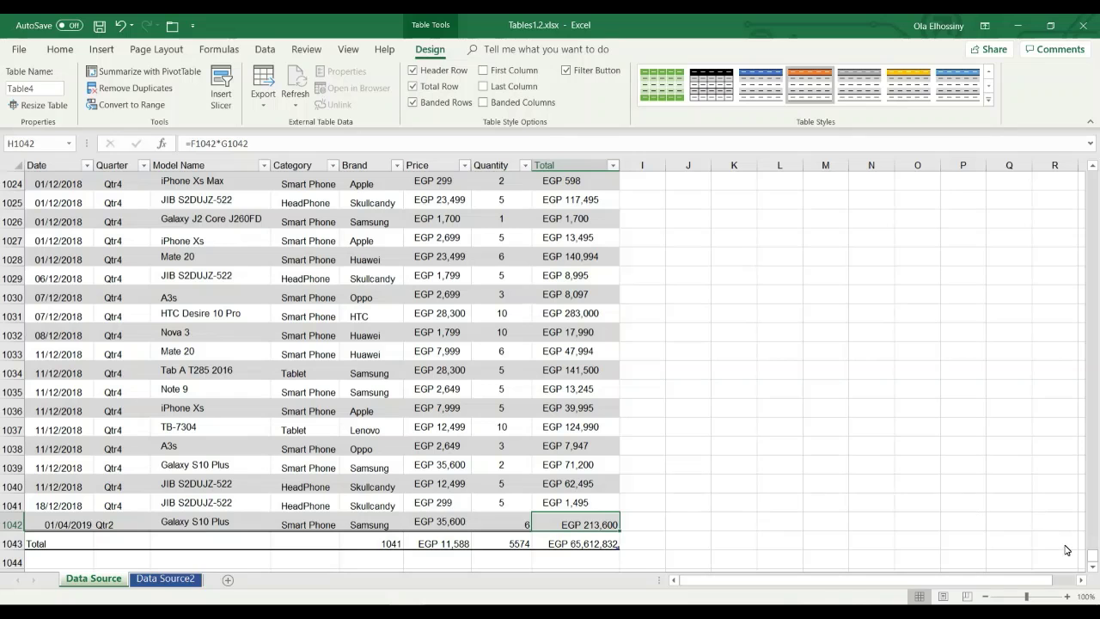
{"action": "left_click", "coordinate": [1092, 567]}
{"action": "left_click", "coordinate": [1091, 569]}
{"action": "left_click", "coordinate": [1092, 570]}
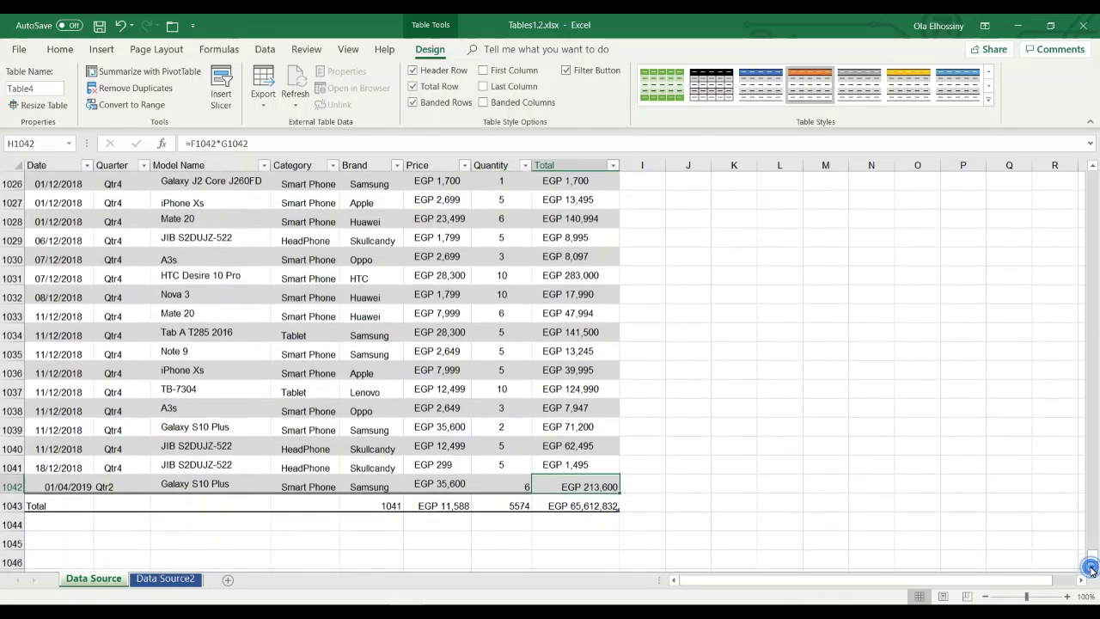
{"action": "left_click", "coordinate": [1092, 569]}
{"action": "left_click", "coordinate": [1092, 569]}
{"action": "left_click", "coordinate": [1092, 569]}
{"action": "left_click", "coordinate": [604, 506]}
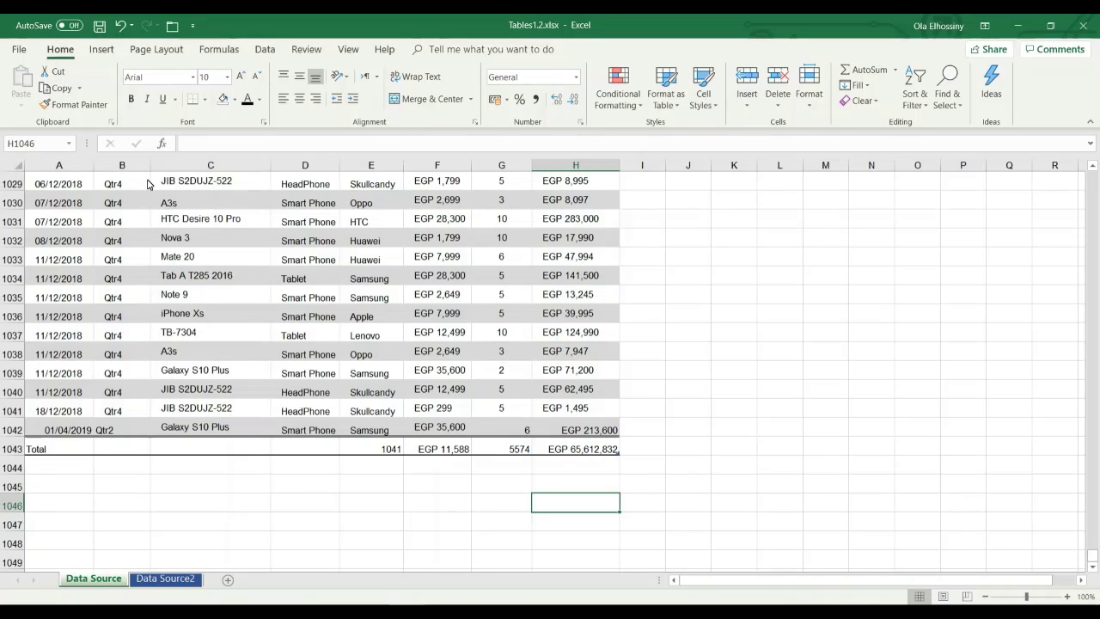
{"action": "left_click", "coordinate": [399, 311]}
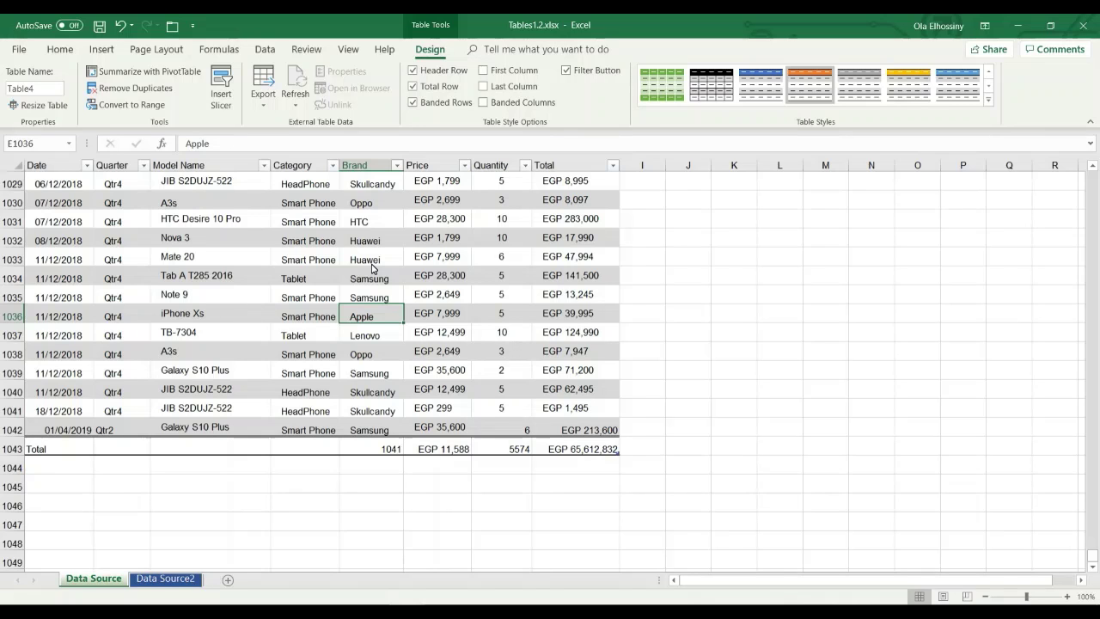
{"action": "key", "text": "ctrl+Home"}
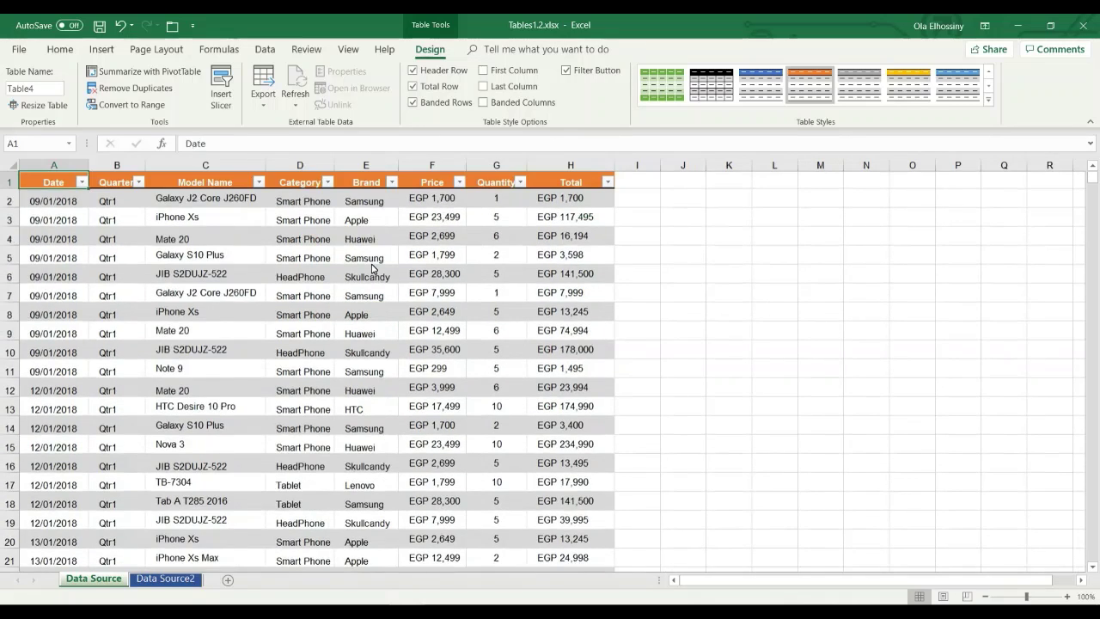
{"action": "left_click", "coordinate": [110, 220]}
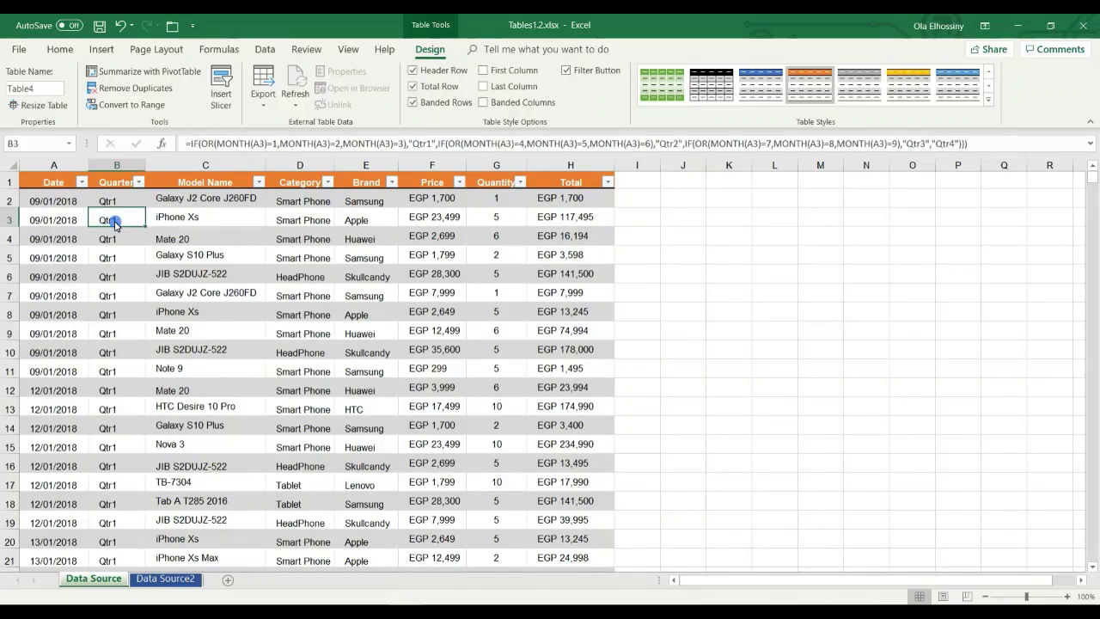
{"action": "left_click", "coordinate": [49, 183]}
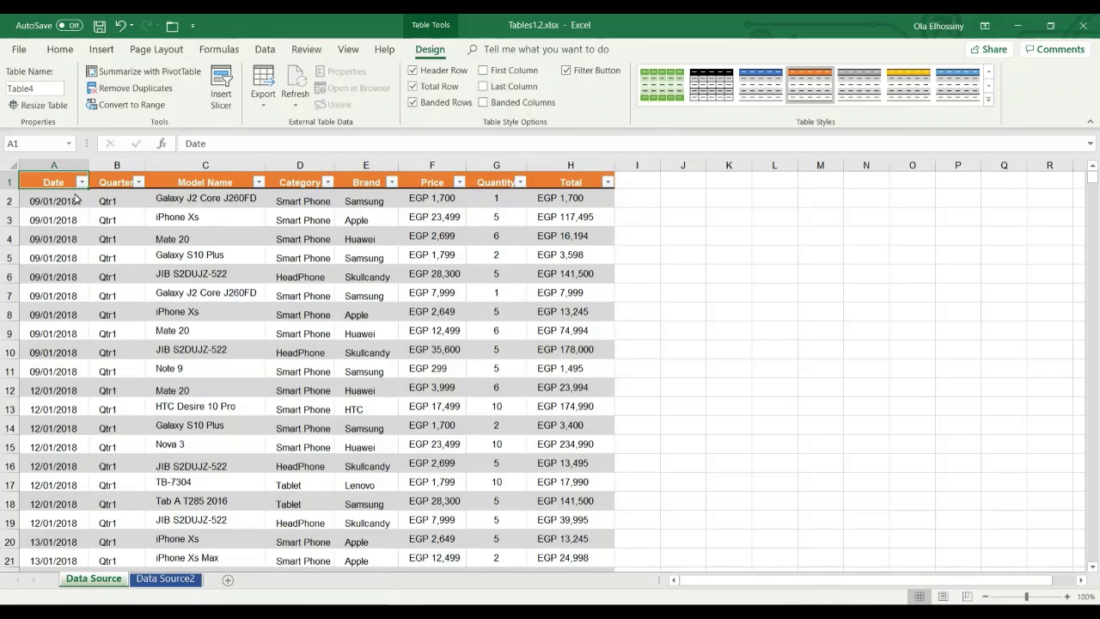
Step: Rename Table4 to 'Sales' and open the Data Source2 sheet holding the empty client table
{"action": "left_click", "coordinate": [22, 91]}
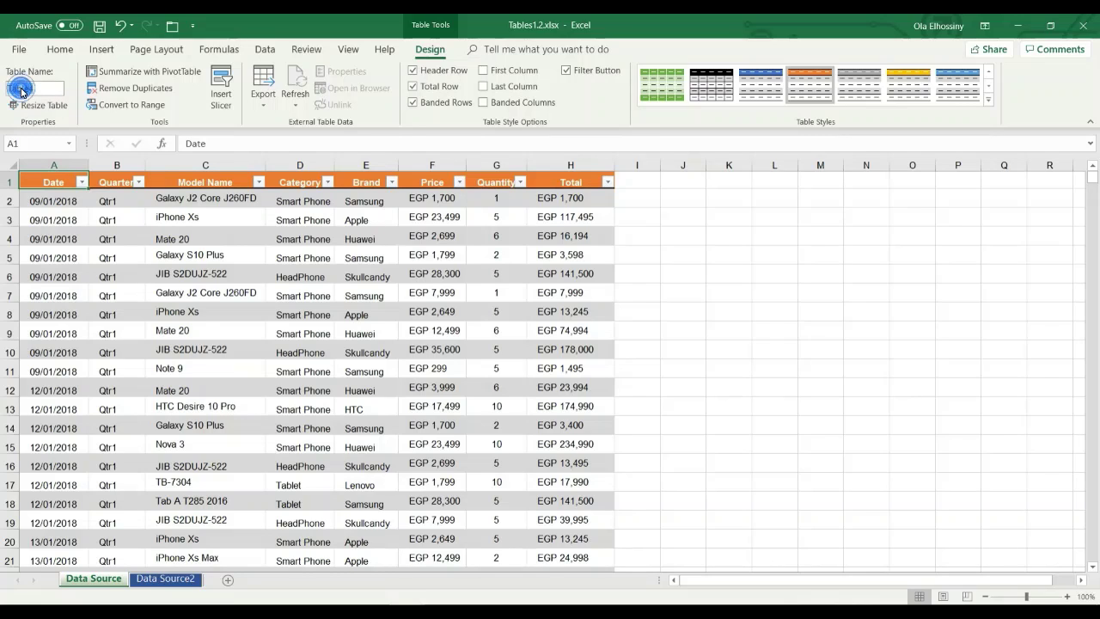
{"action": "type", "text": "شمس"}
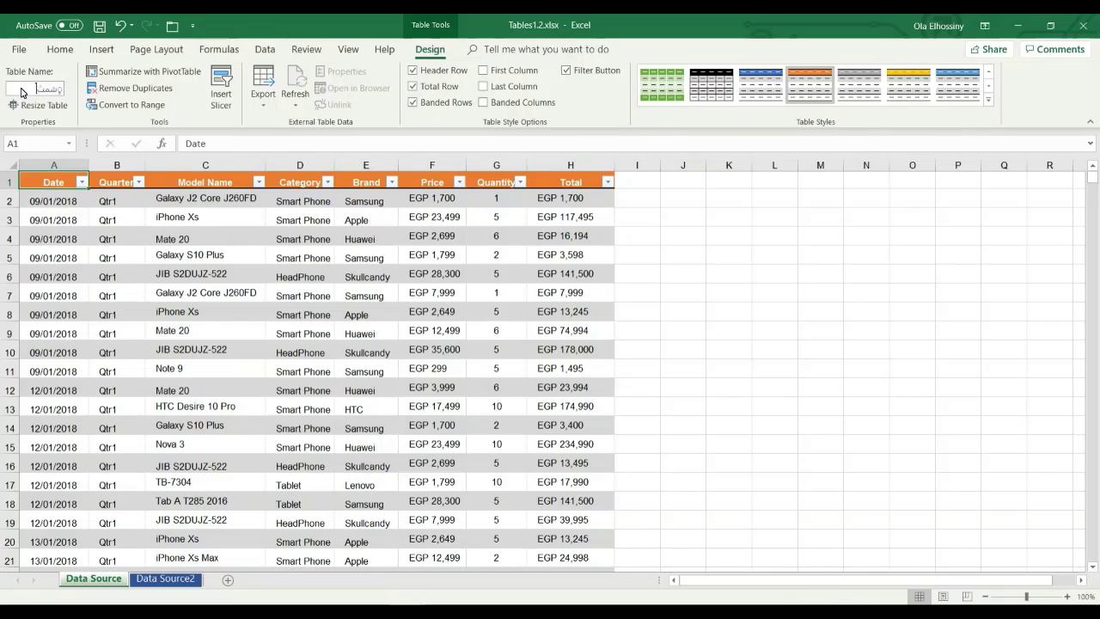
{"action": "type", "text": "ي"}
{"action": "key", "text": "Escape"}
{"action": "type", "text": "Sa"}
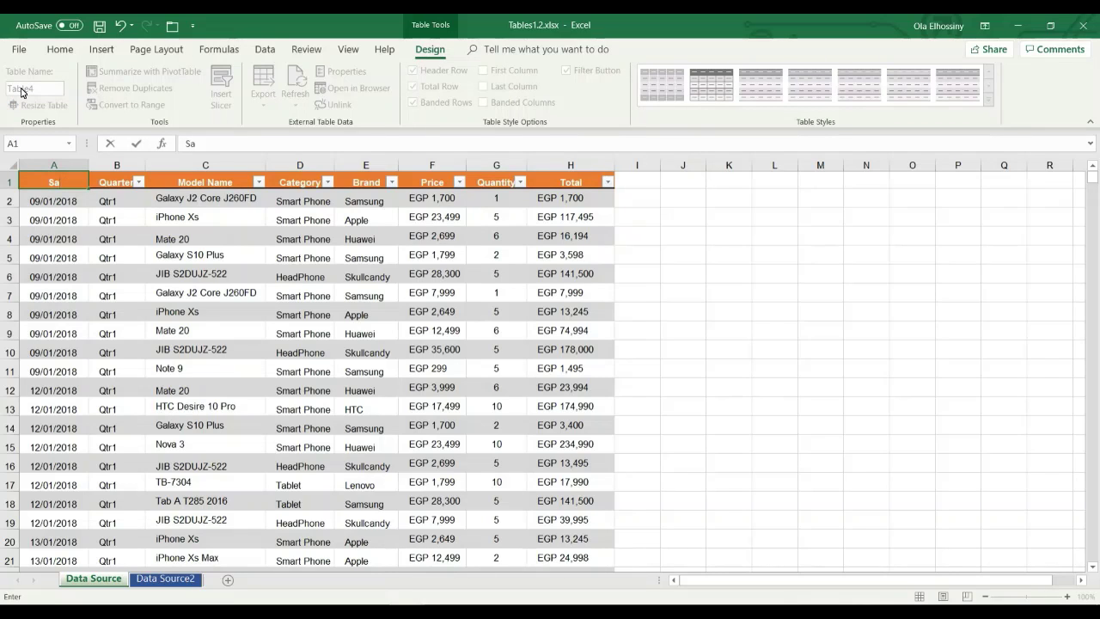
{"action": "key", "text": "Escape"}
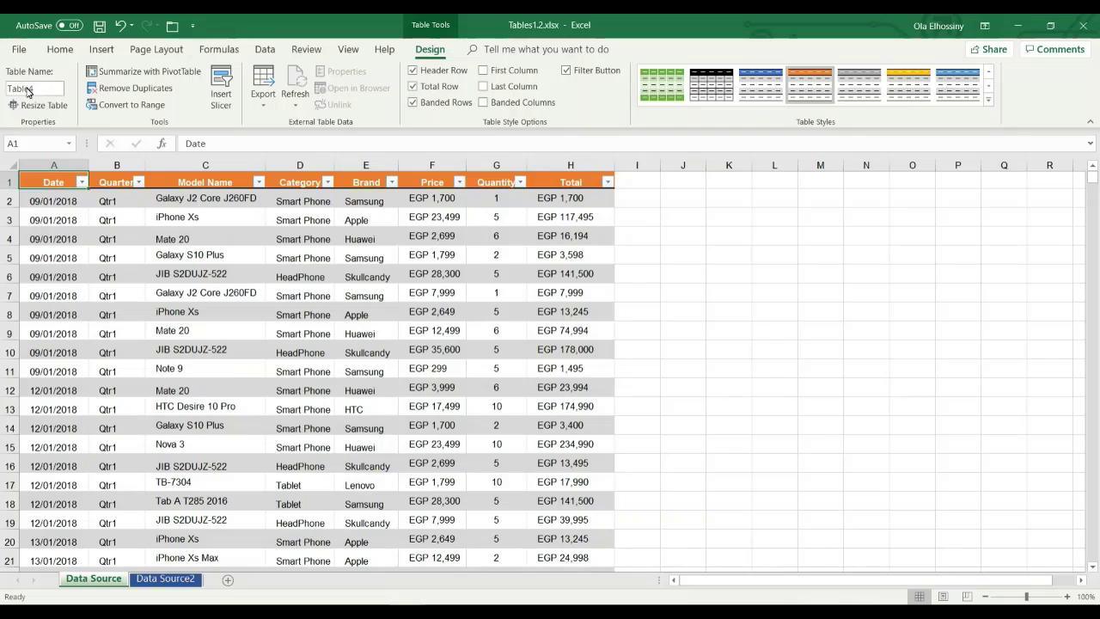
{"action": "left_click", "coordinate": [26, 90]}
{"action": "type", "text": "Sa"}
{"action": "type", "text": "les"}
{"action": "key", "text": "Return"}
{"action": "left_click", "coordinate": [220, 273]}
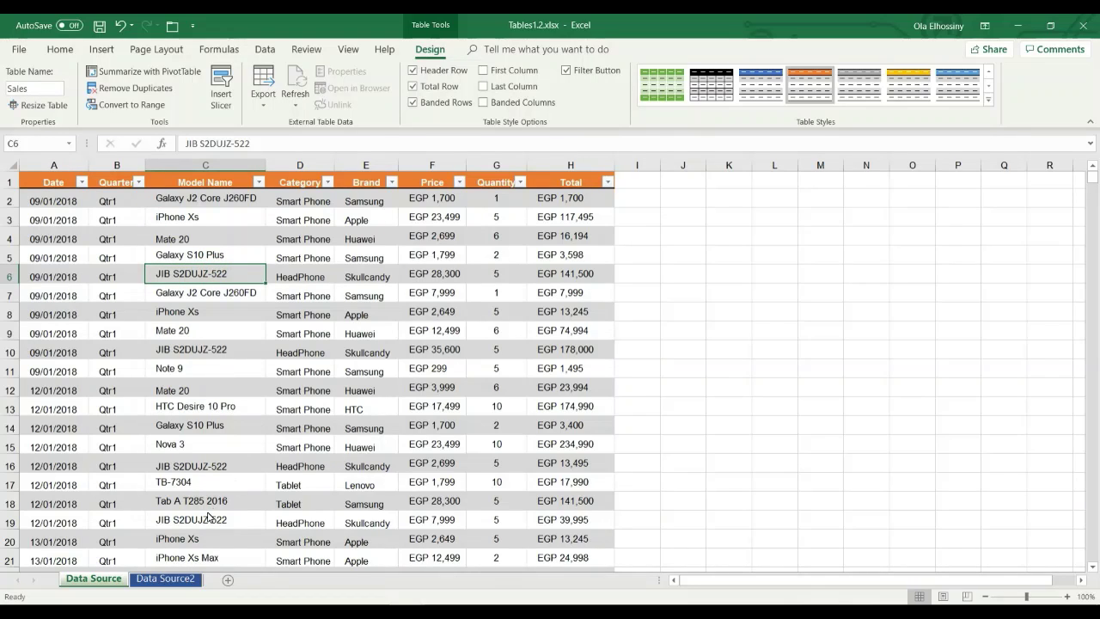
{"action": "left_click", "coordinate": [178, 580]}
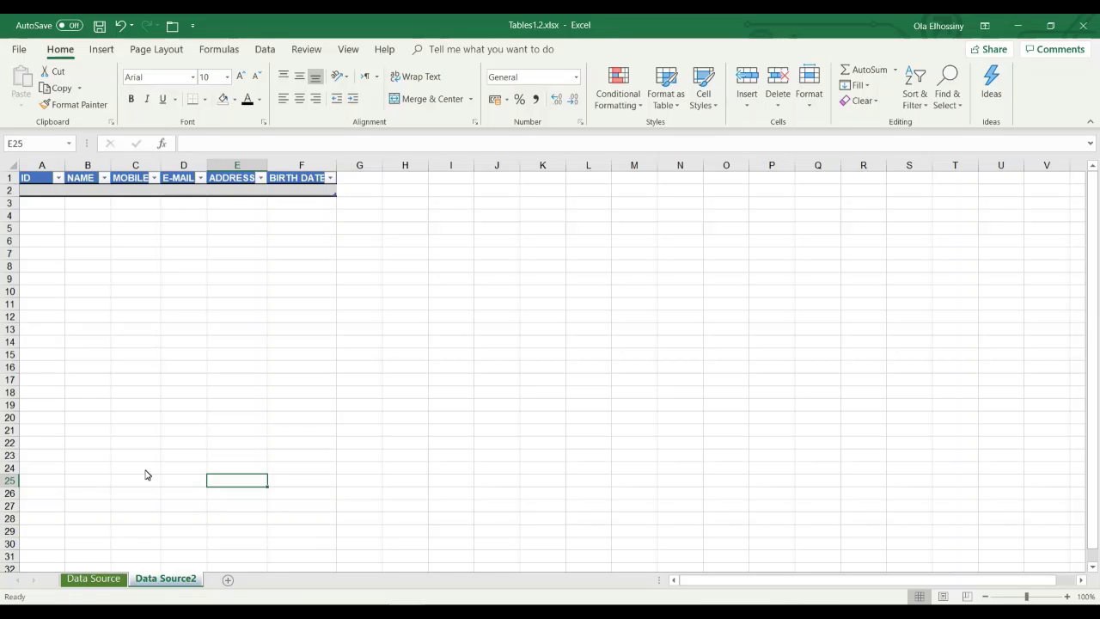
Step: From the Data Source sheet, use the Name Box to jump to Clients, then back to Sales
{"action": "left_click", "coordinate": [96, 580]}
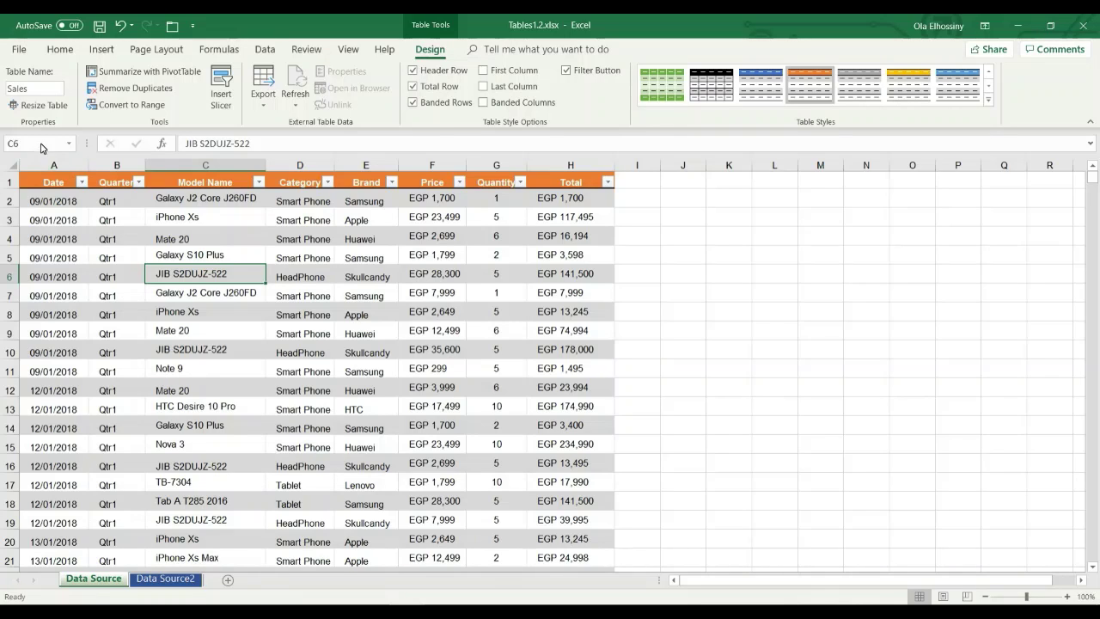
{"action": "left_click", "coordinate": [71, 144]}
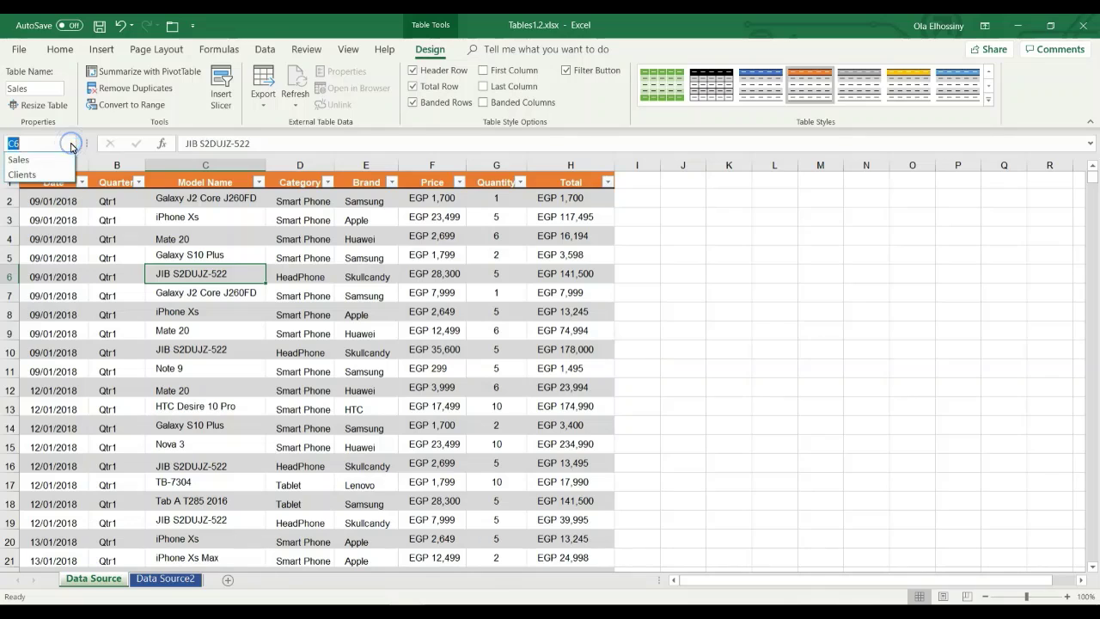
{"action": "left_click", "coordinate": [39, 176]}
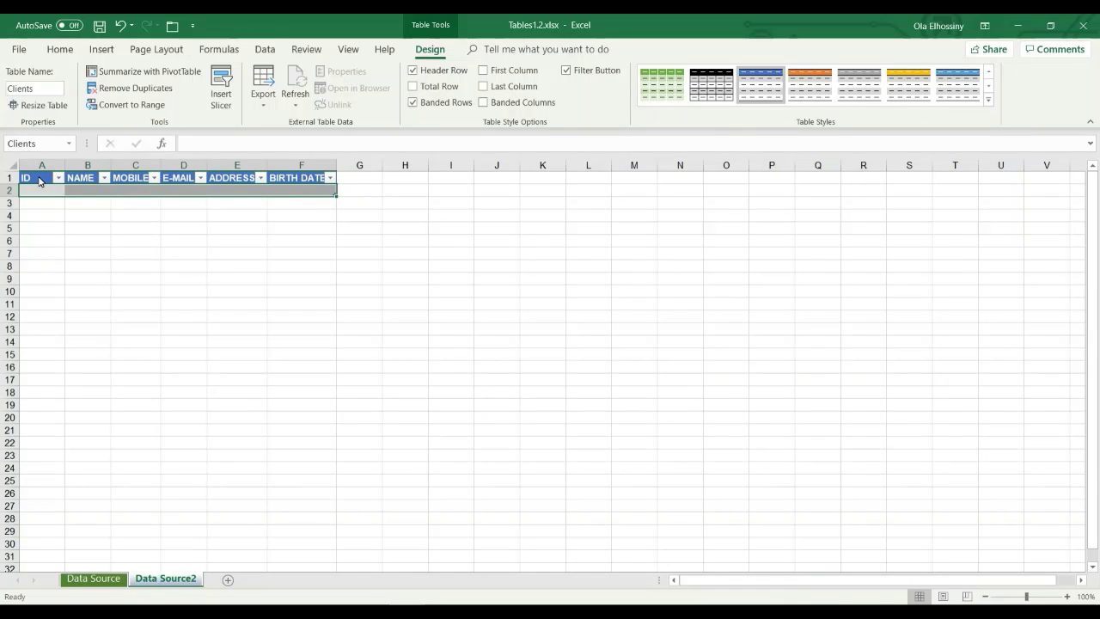
{"action": "left_click", "coordinate": [69, 145]}
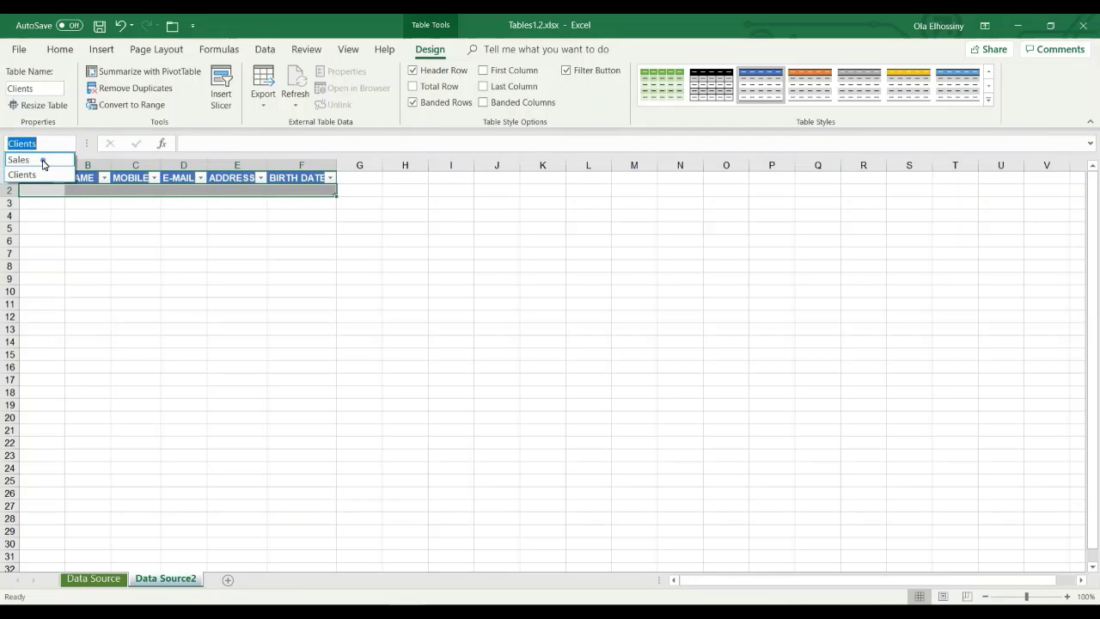
{"action": "left_click", "coordinate": [43, 162]}
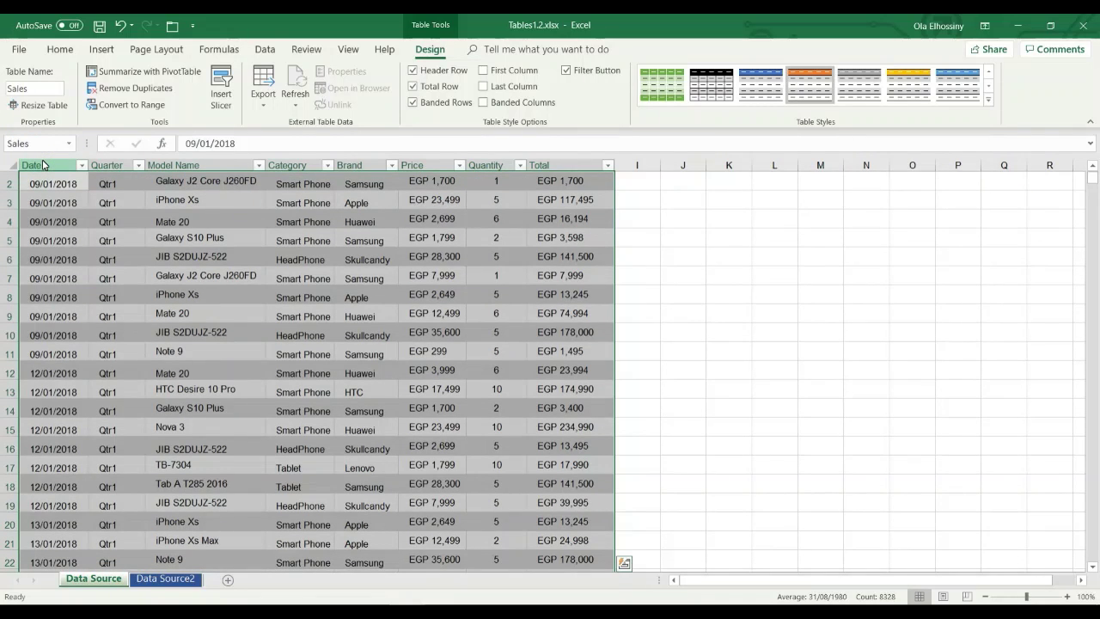
{"action": "left_click", "coordinate": [190, 259]}
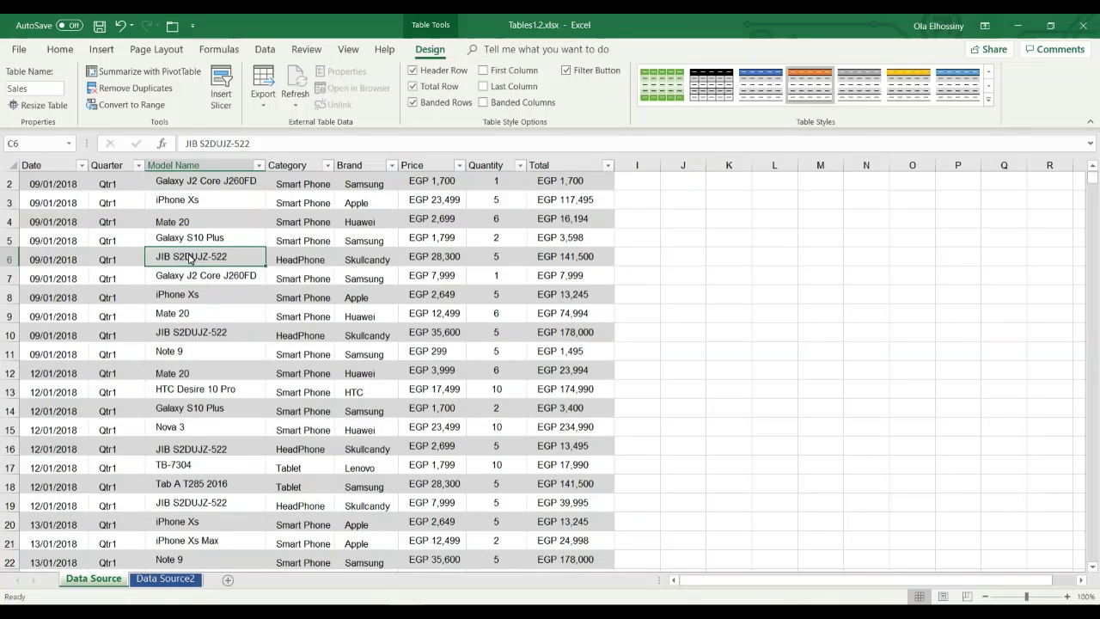